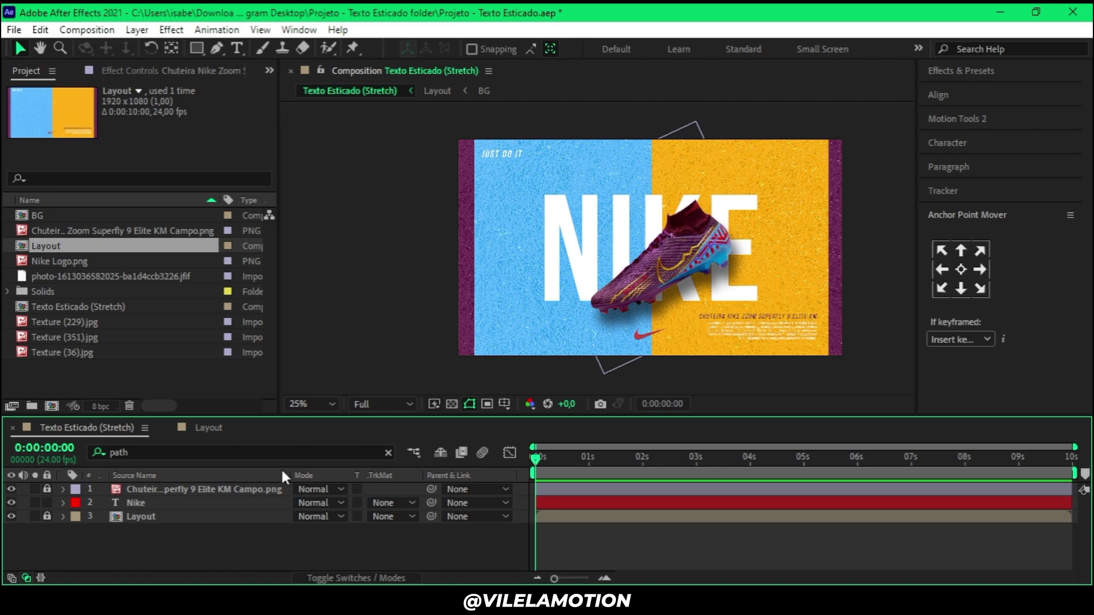
Create a Nike Outlines shape layer from the Nike text layer using Create Shapes from Text.
click(152, 503)
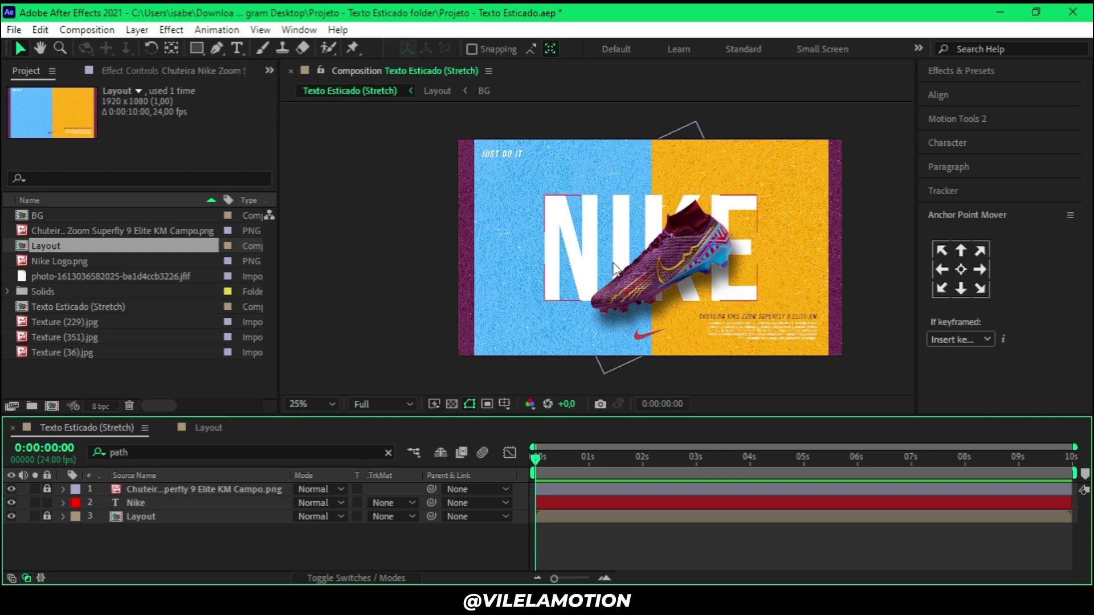
right_click(135, 507)
mouse_move(191, 379)
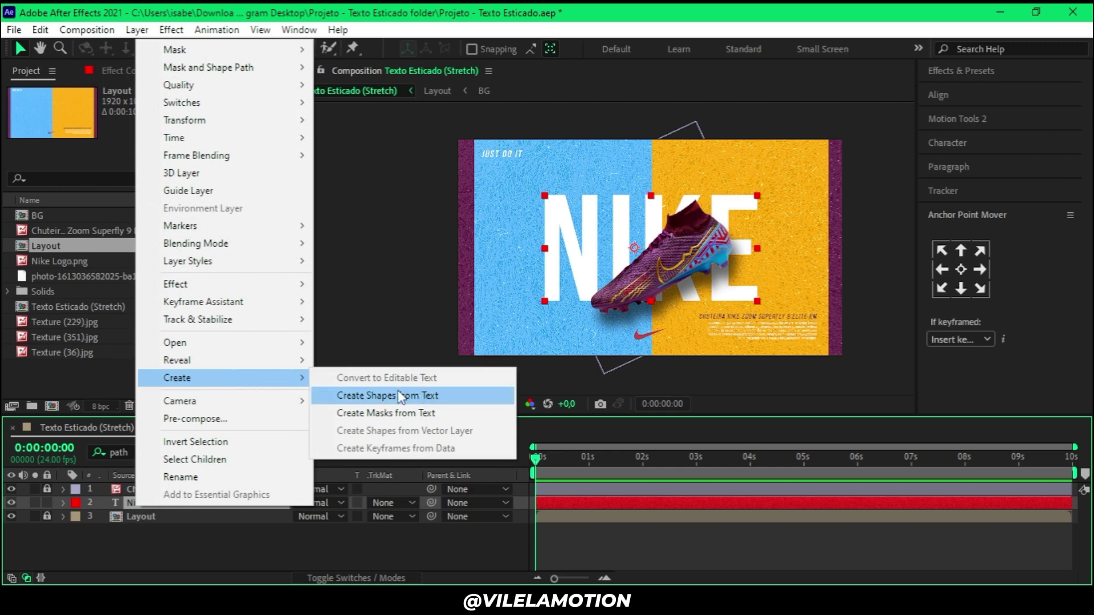
click(434, 397)
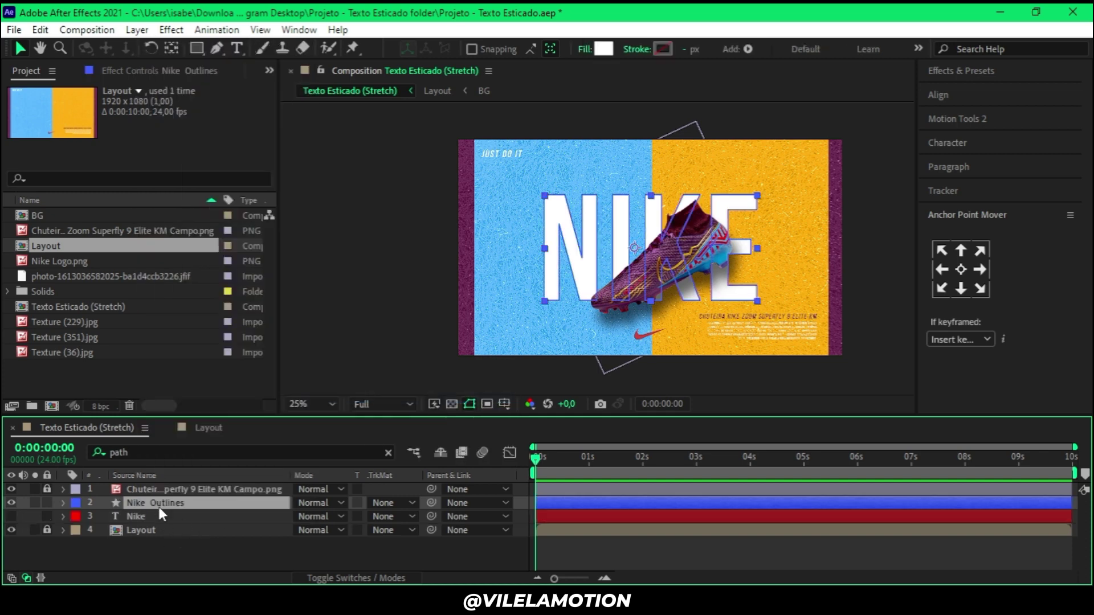
Compare the outlines with the original text, then hide the original Nike text layer.
click(11, 502)
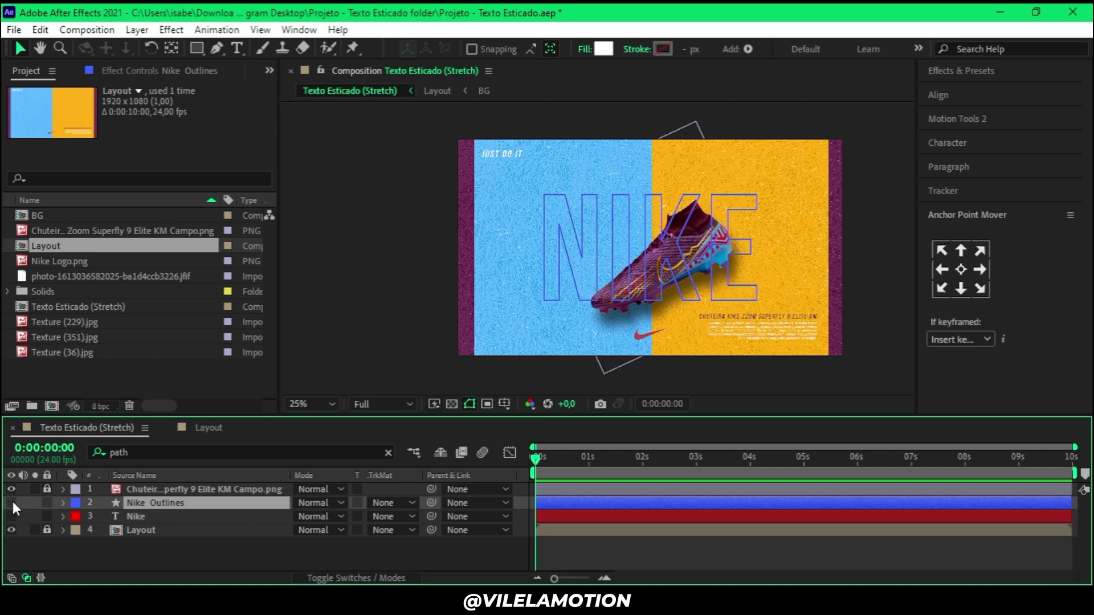
click(11, 502)
click(183, 557)
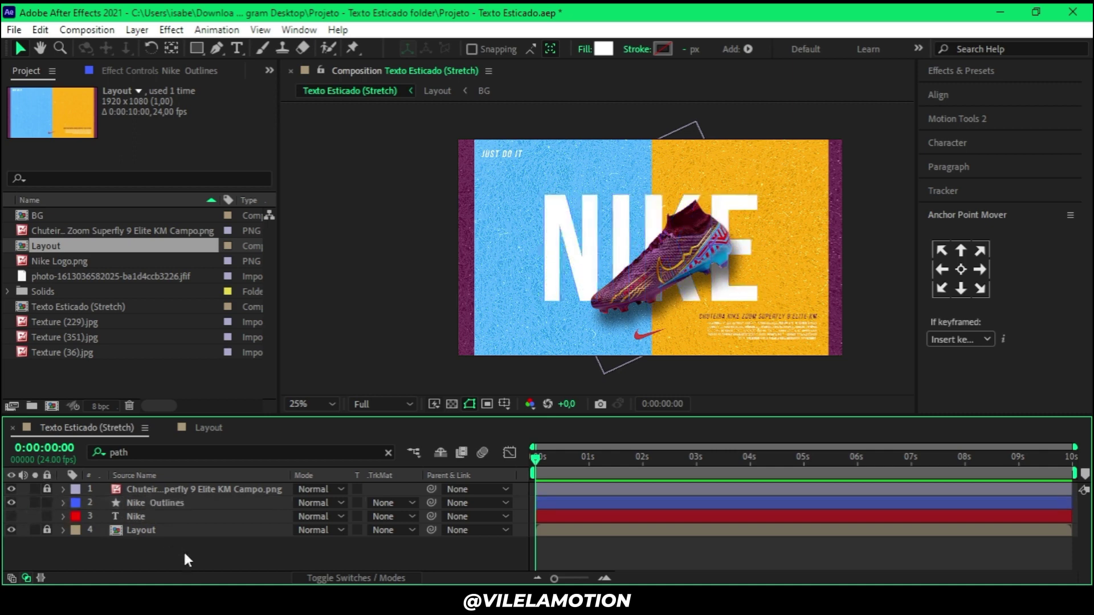
click(156, 517)
click(170, 503)
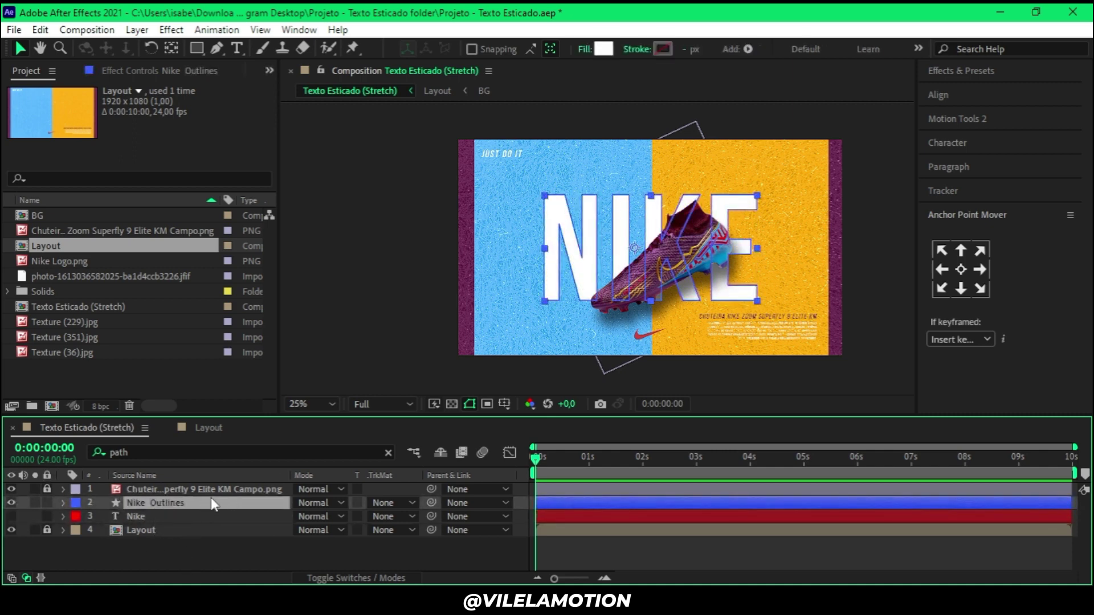
click(12, 516)
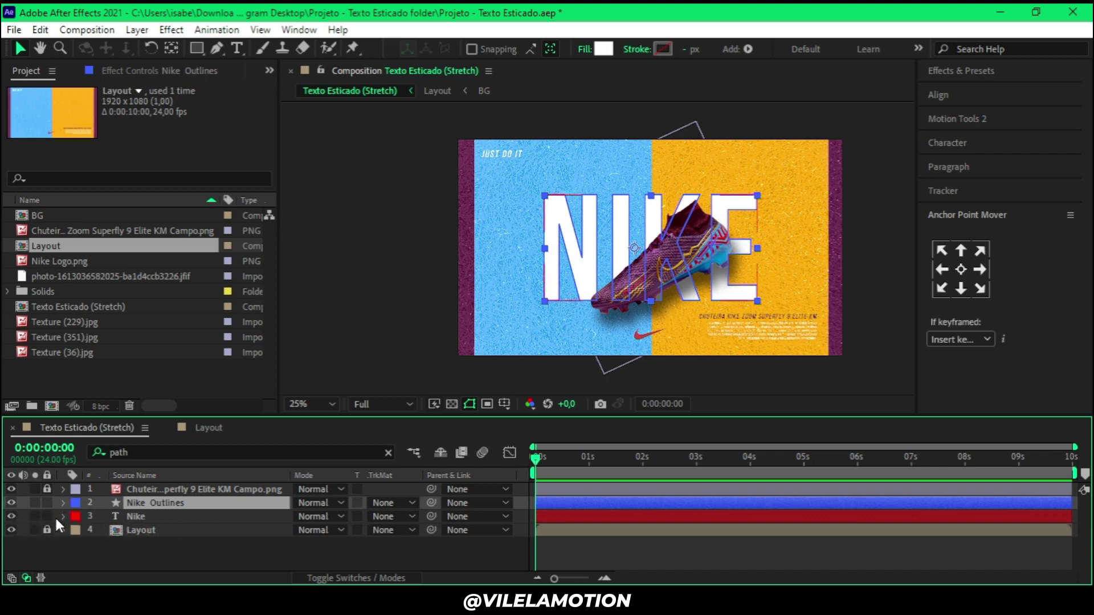
click(176, 516)
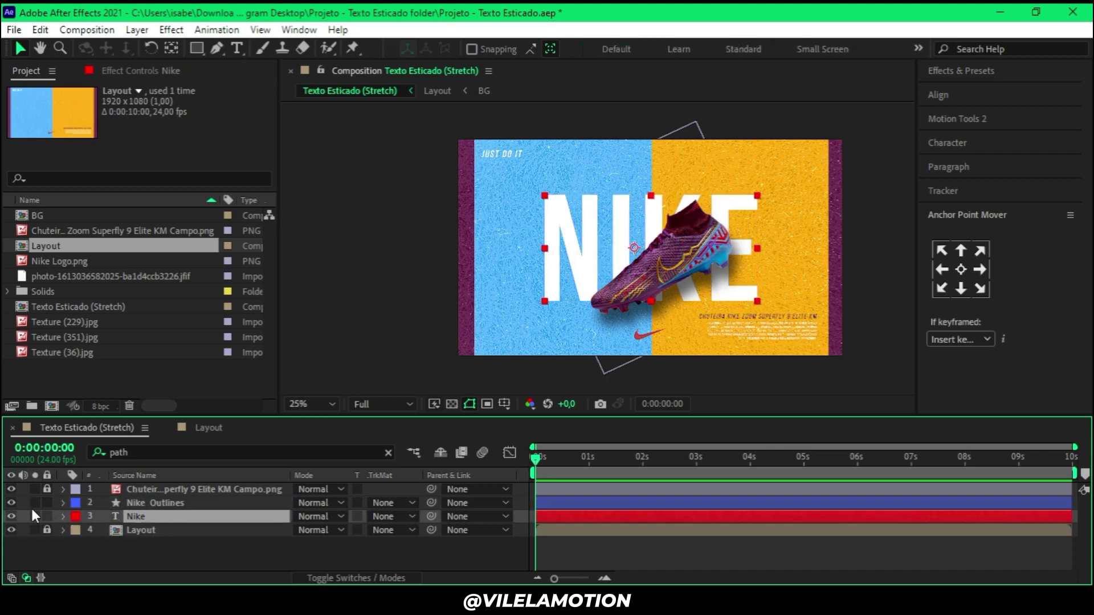
click(10, 516)
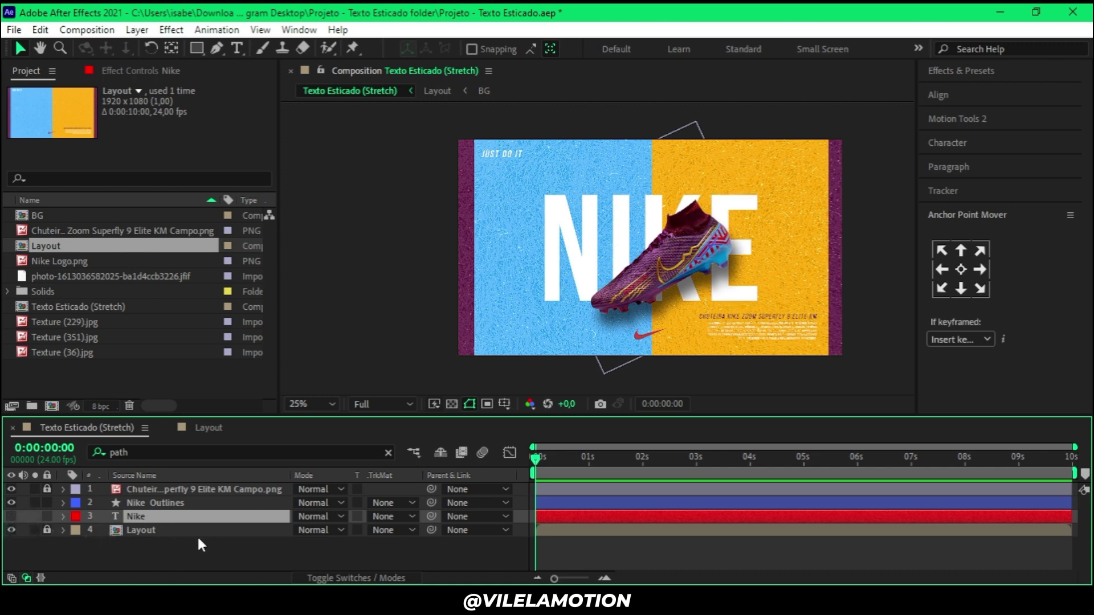
click(163, 504)
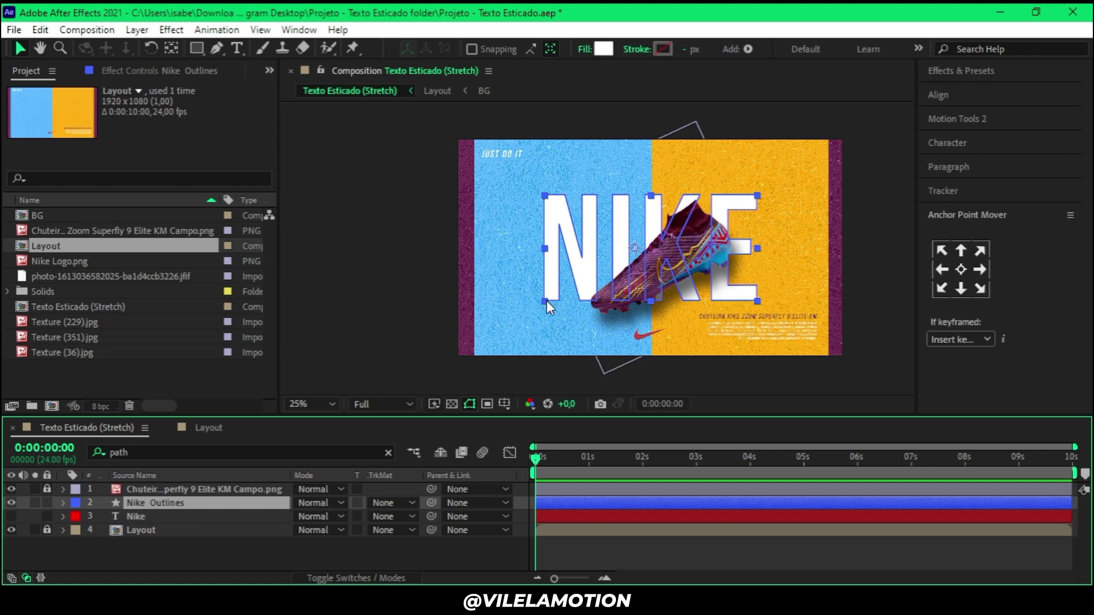
Expand Nike Outlines to its letter groups and select the N shape.
click(64, 503)
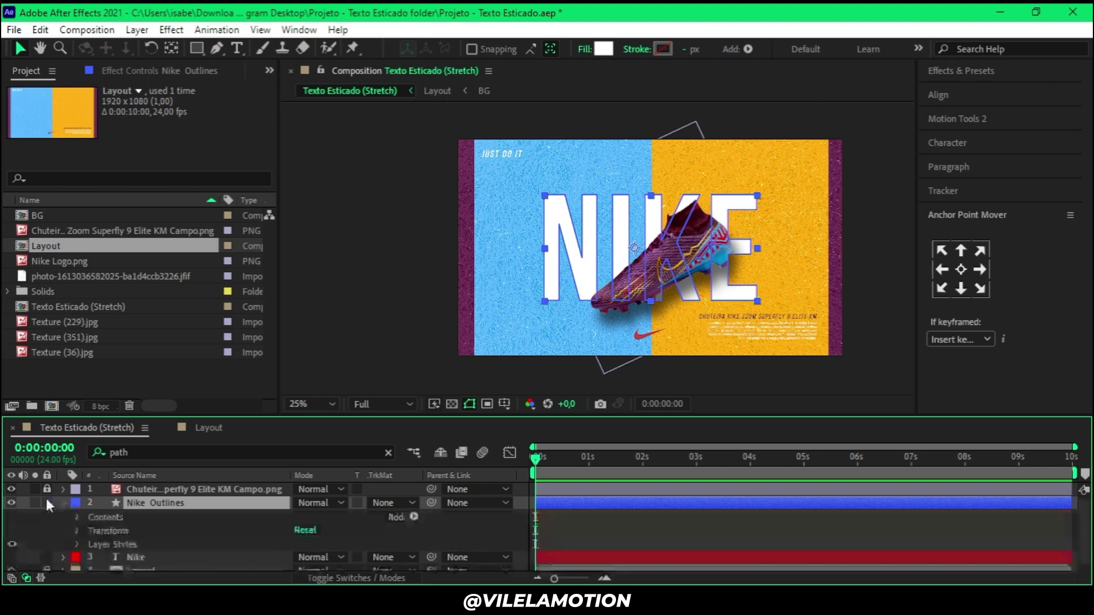
click(77, 516)
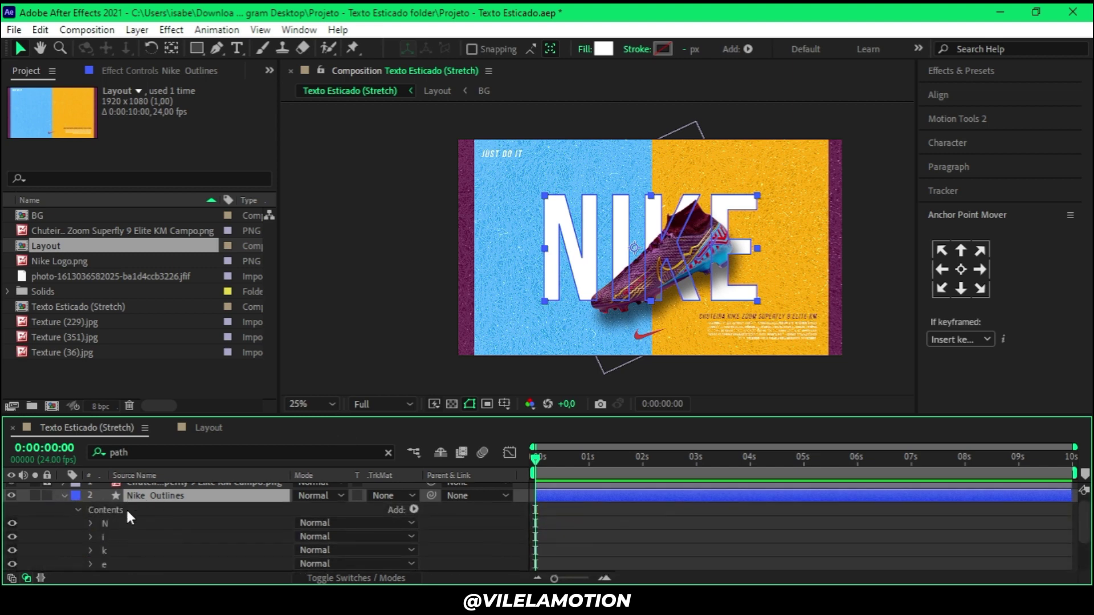
scroll(146, 510, down, 3)
scroll(146, 510, up, 3)
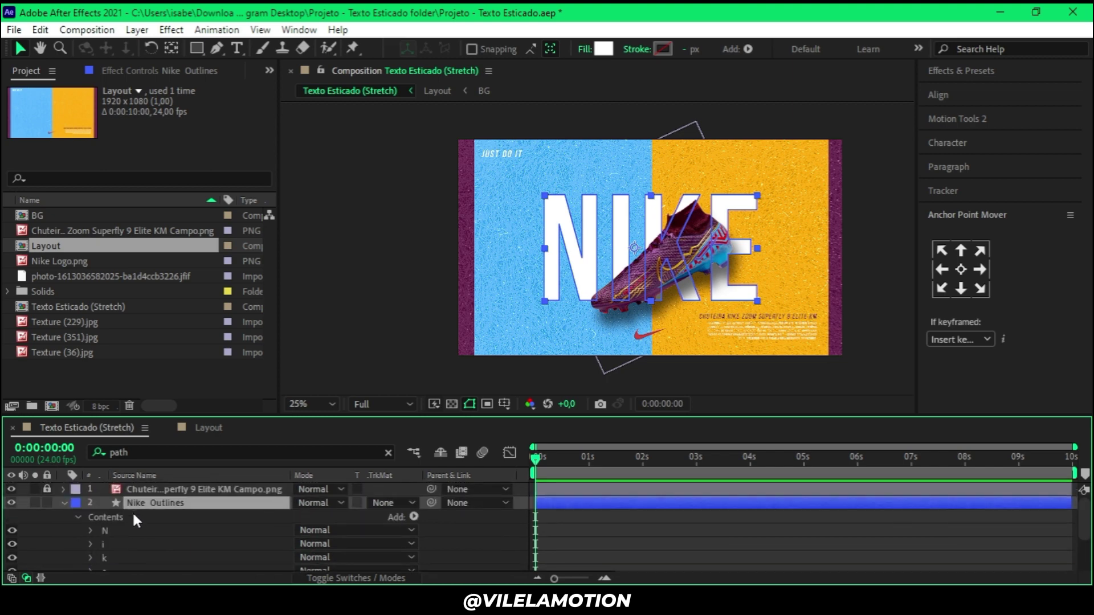
scroll(133, 511, down, 2)
click(113, 488)
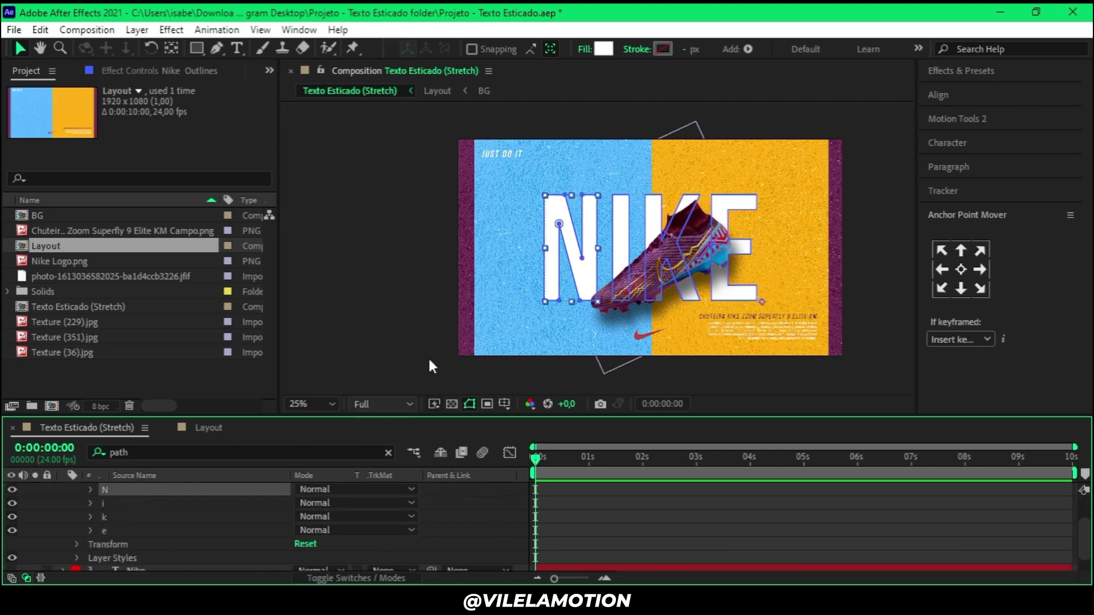
Test-move and stretch the N in the viewer, then undo both changes.
drag(553, 281, 470, 282)
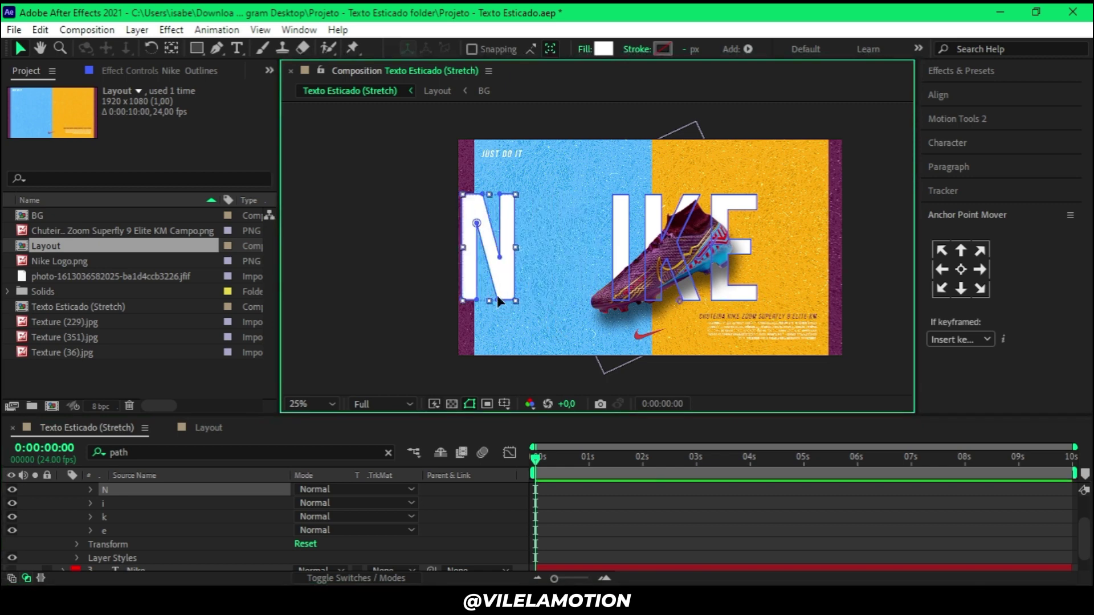
drag(495, 299, 511, 358)
key(ctrl+z)
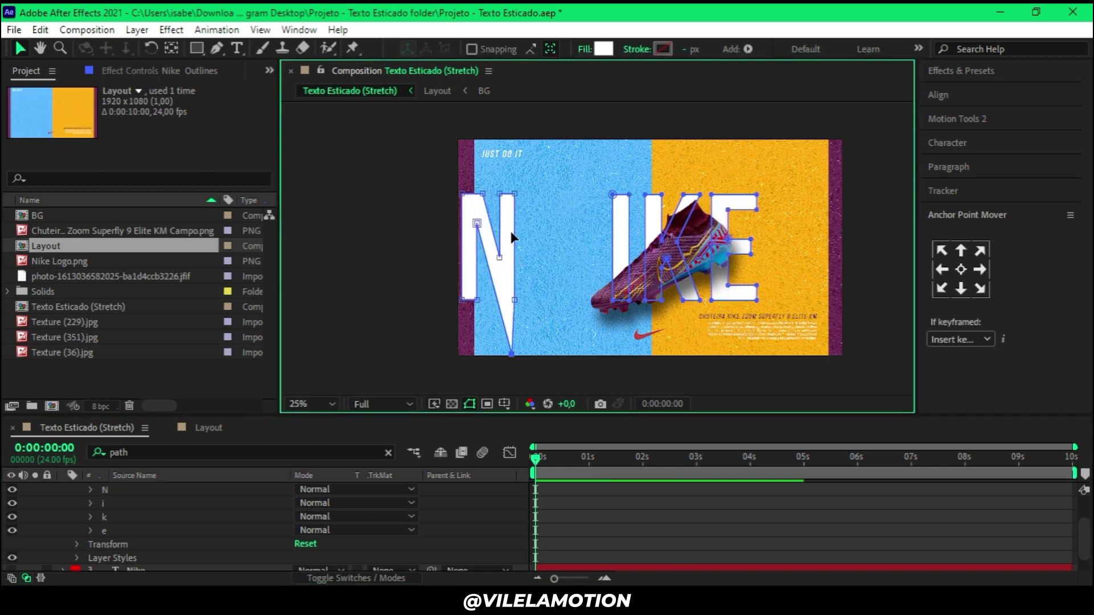
click(531, 268)
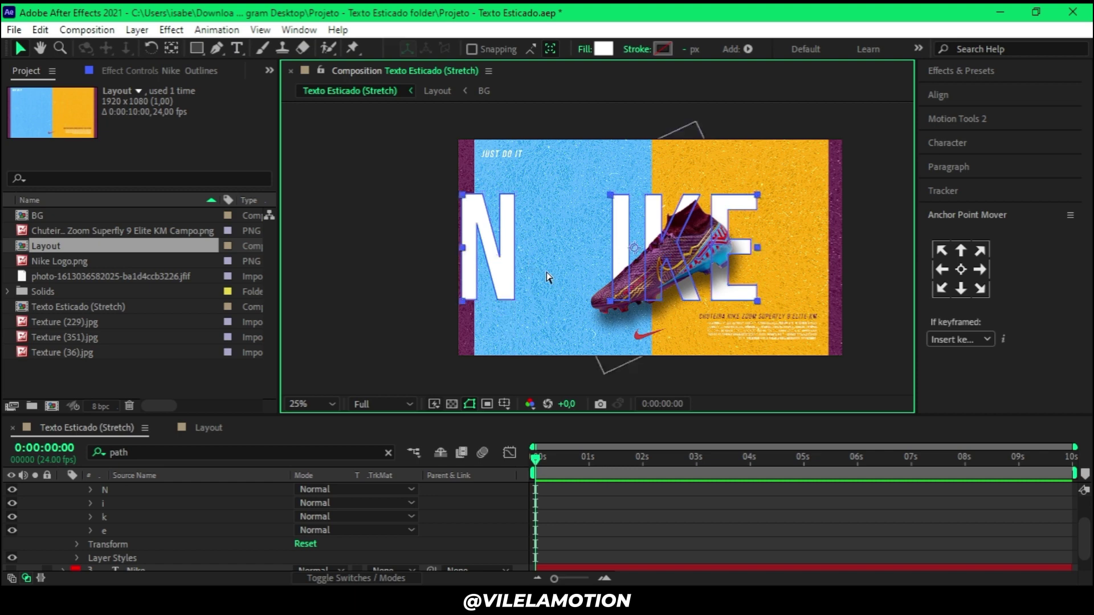
click(119, 490)
key(ctrl+z)
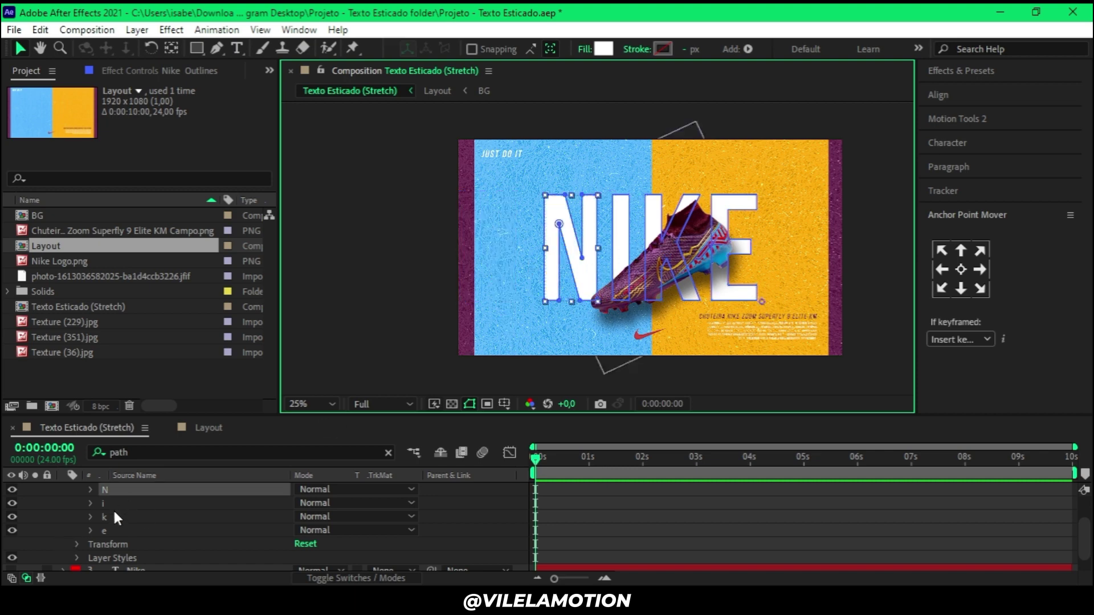
Expand the N group to reveal its Path property and focus the timeline search filter.
scroll(140, 532, up, 1)
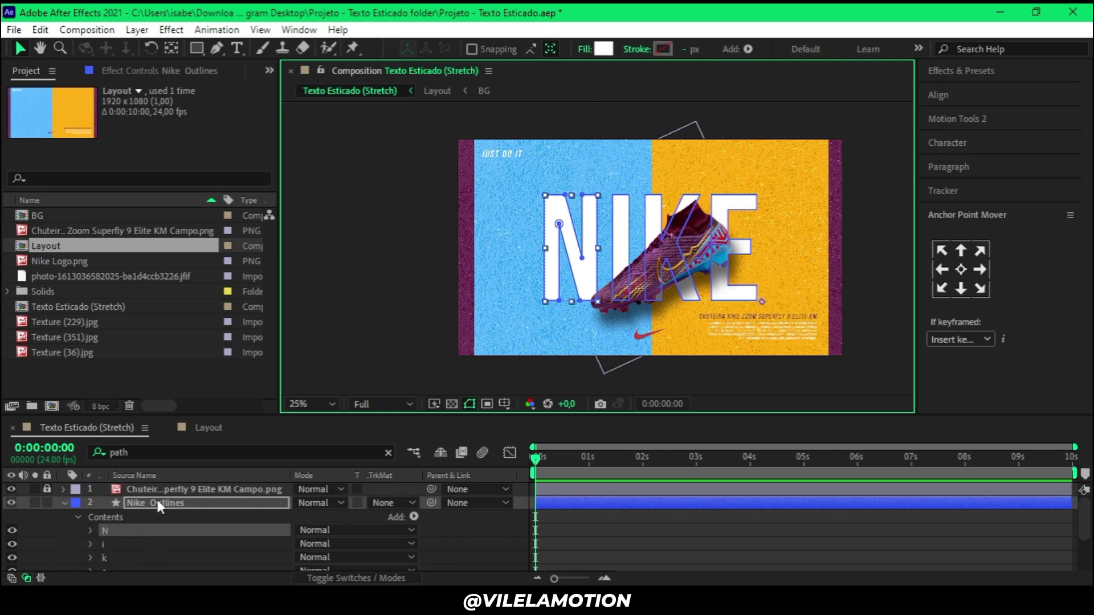
click(133, 503)
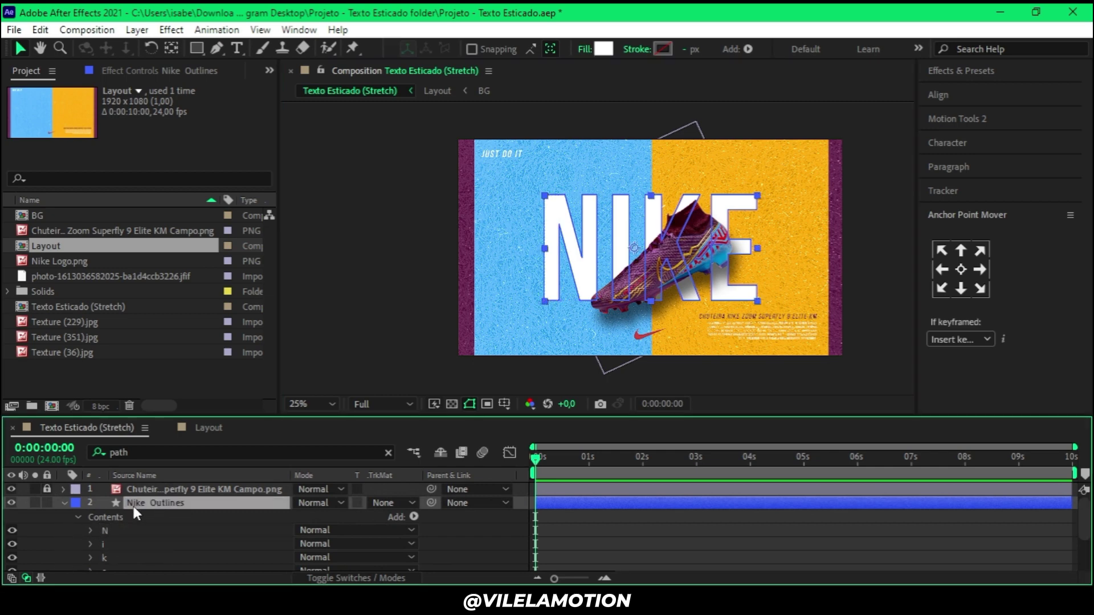
click(90, 529)
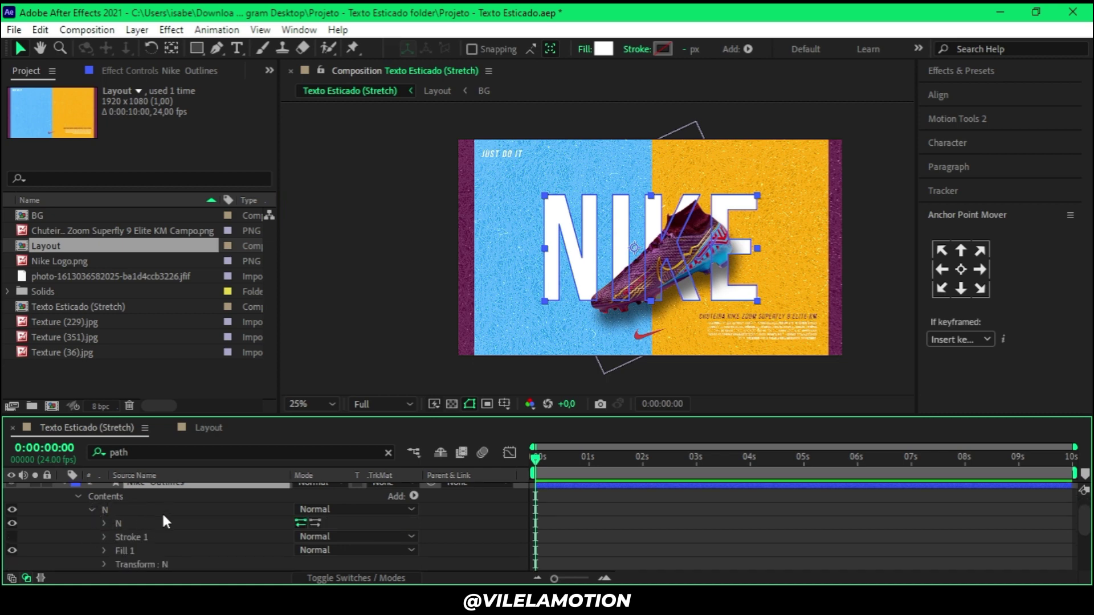
click(104, 524)
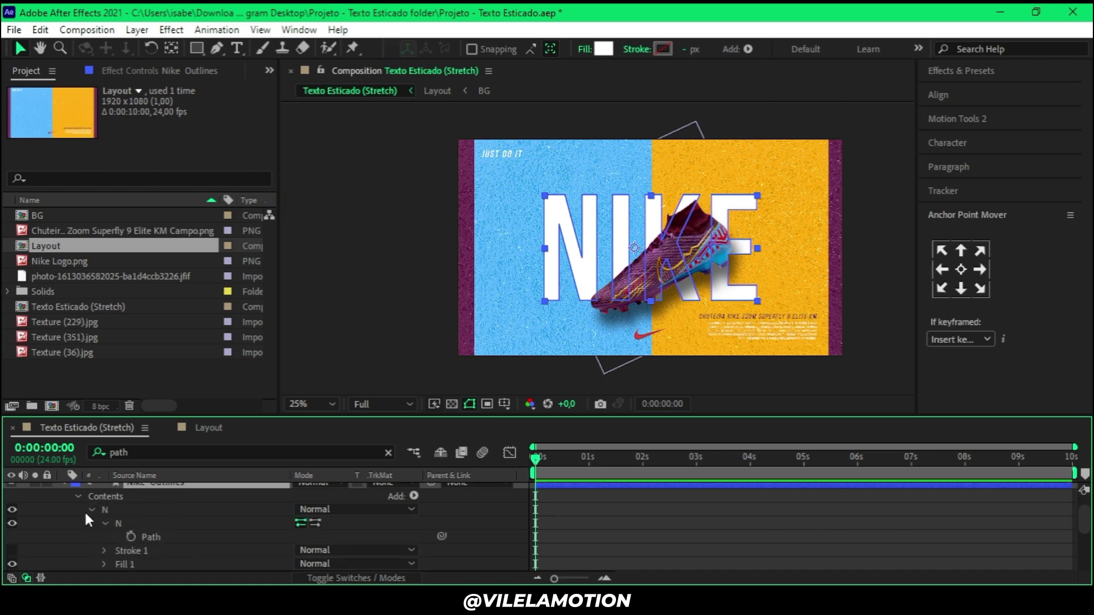
scroll(159, 532, up, 2)
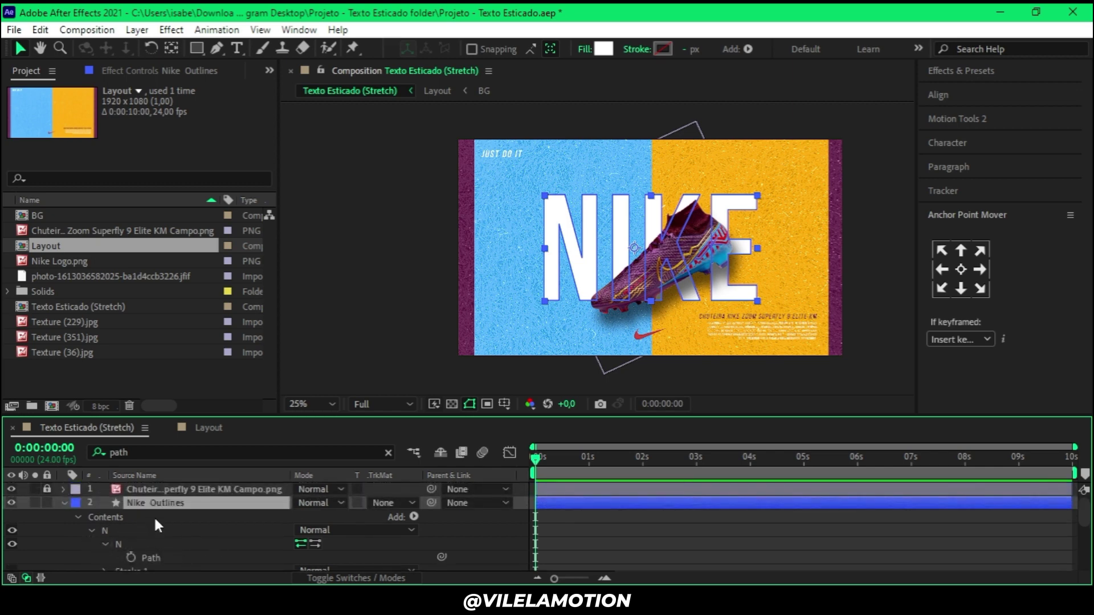
click(134, 452)
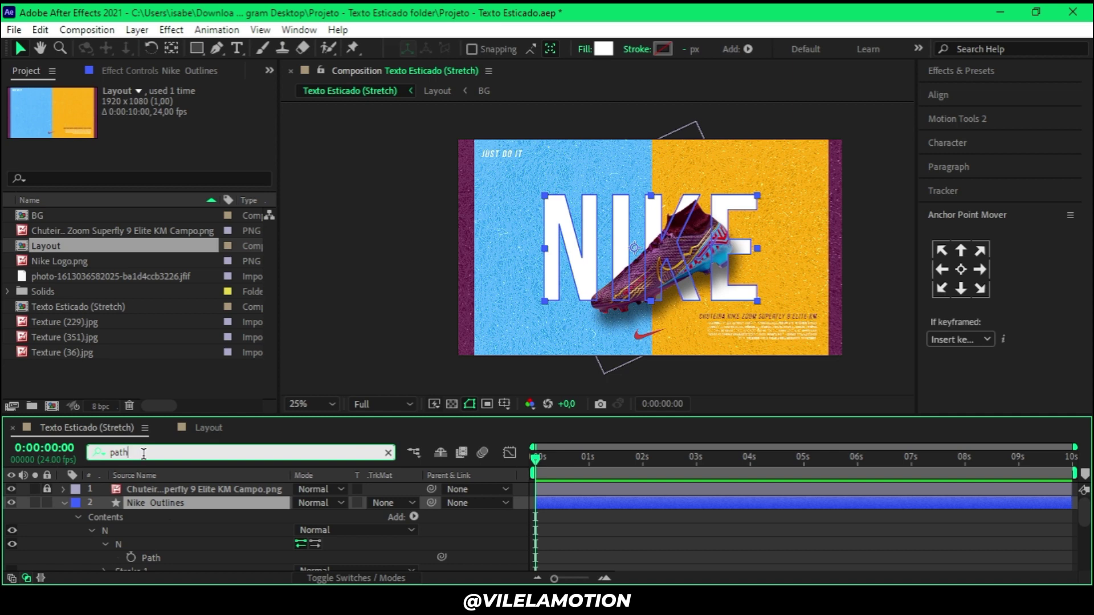
Filter the timeline by 'path' and set the current time to 0:00:02:00.
key(Return)
scroll(194, 515, down, 2)
scroll(188, 520, down, 1)
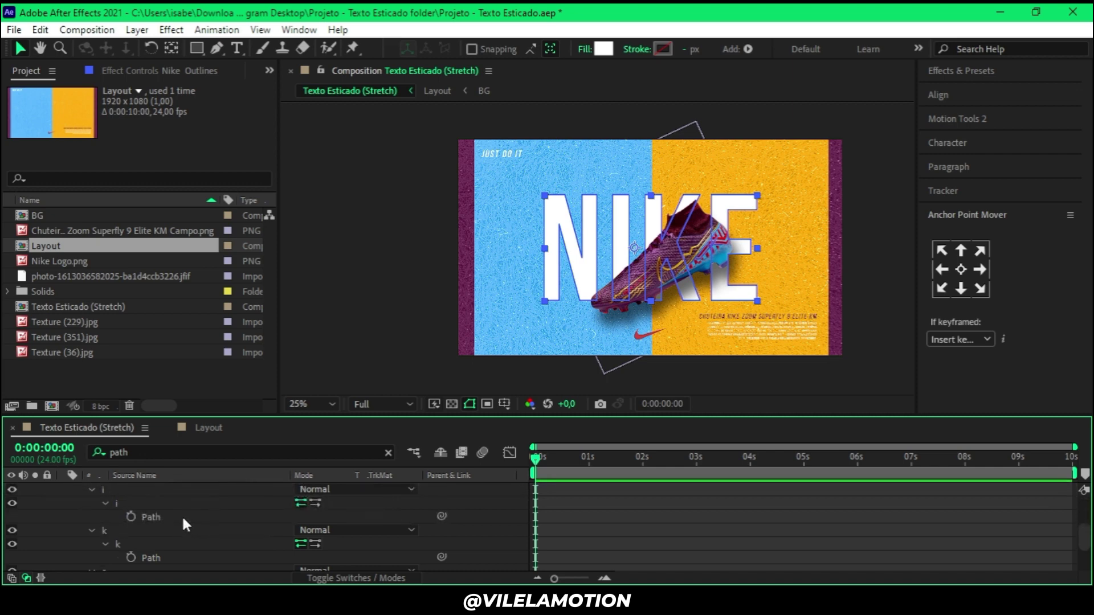
scroll(165, 524, down, 1)
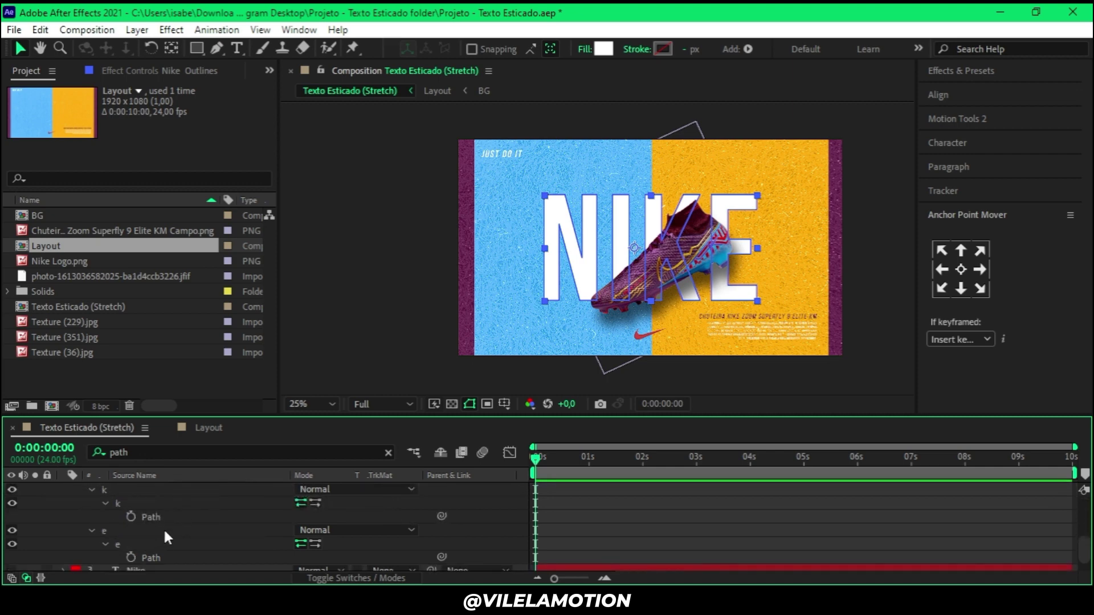
scroll(170, 527, up, 5)
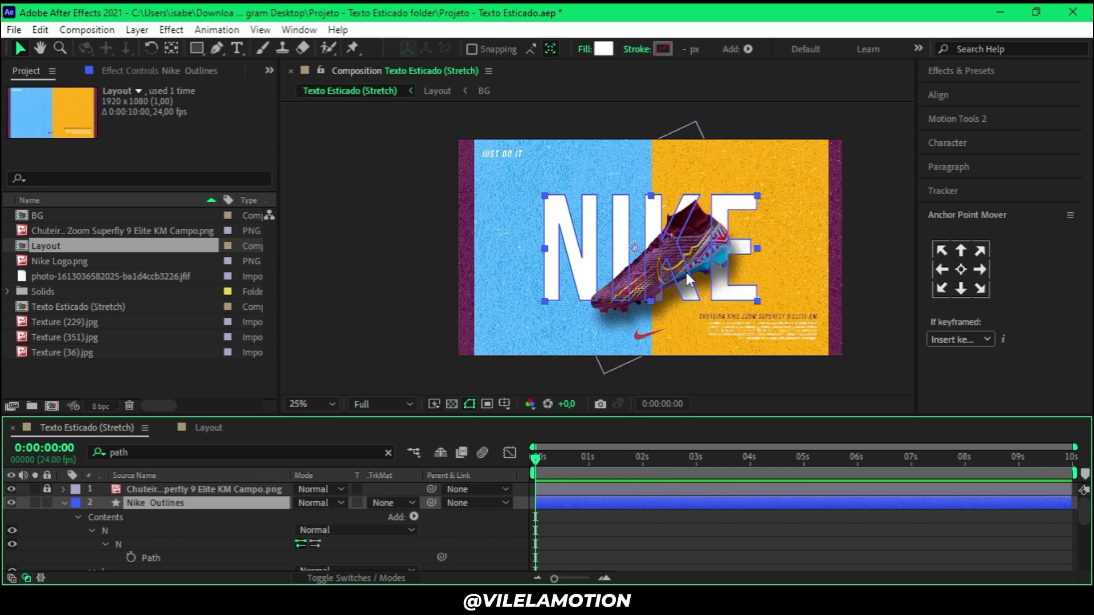
click(641, 466)
key(alt+shift+p)
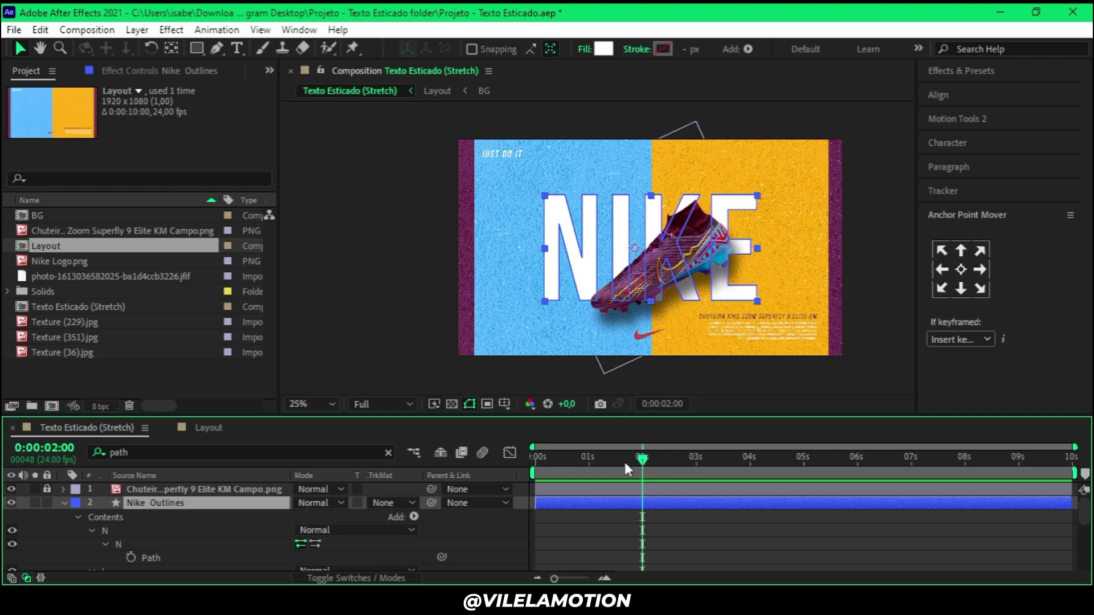
Add Path keyframes at 2 seconds for the N and i letter groups.
scroll(166, 538, down, 2)
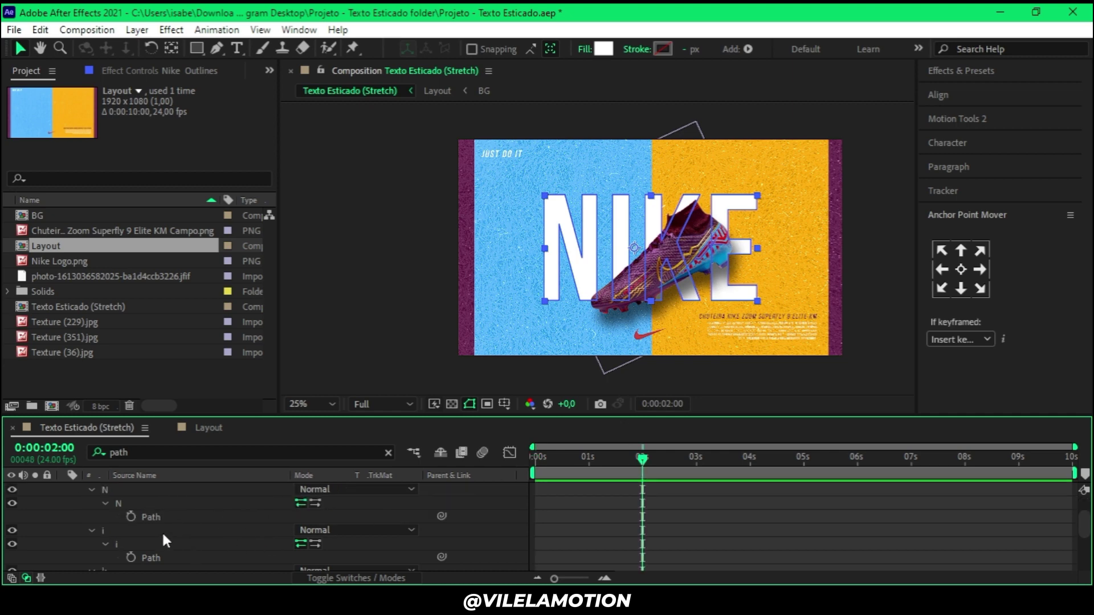
click(131, 515)
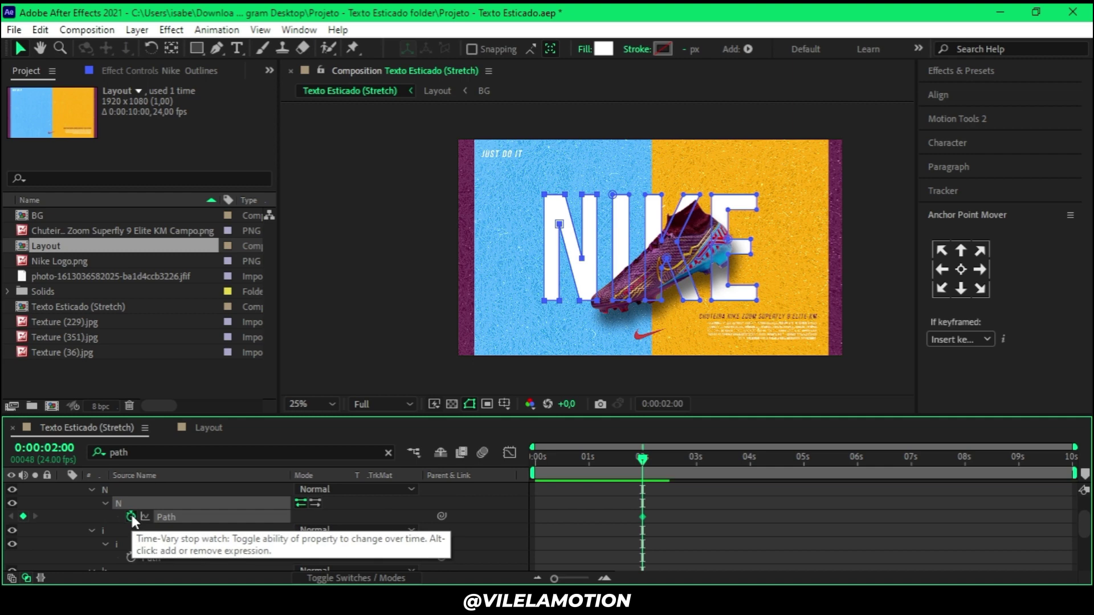
click(131, 516)
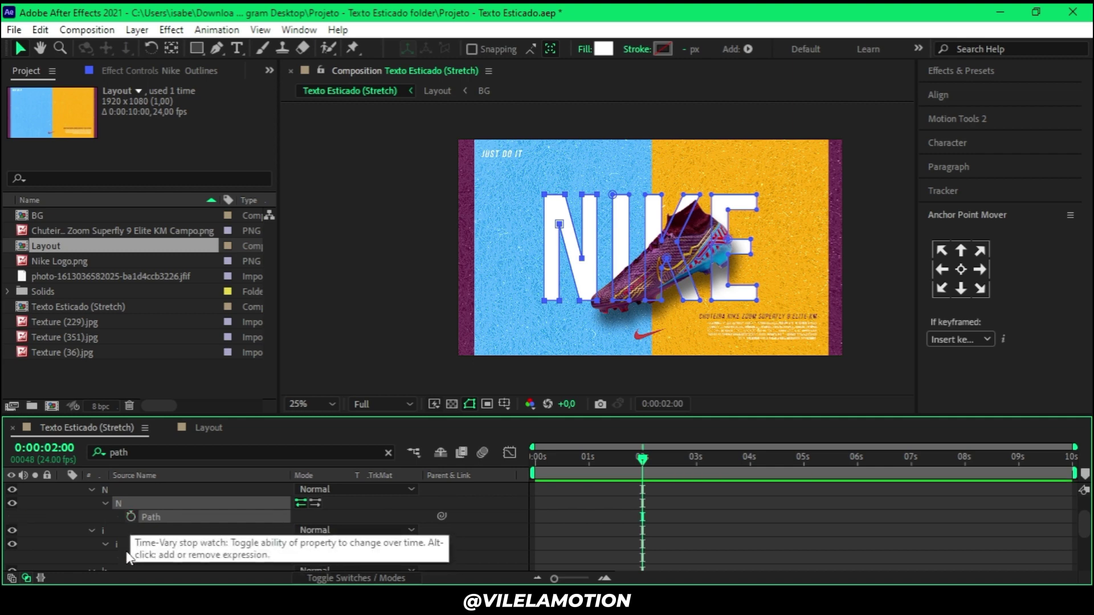
click(131, 516)
click(130, 557)
scroll(128, 562, down, 4)
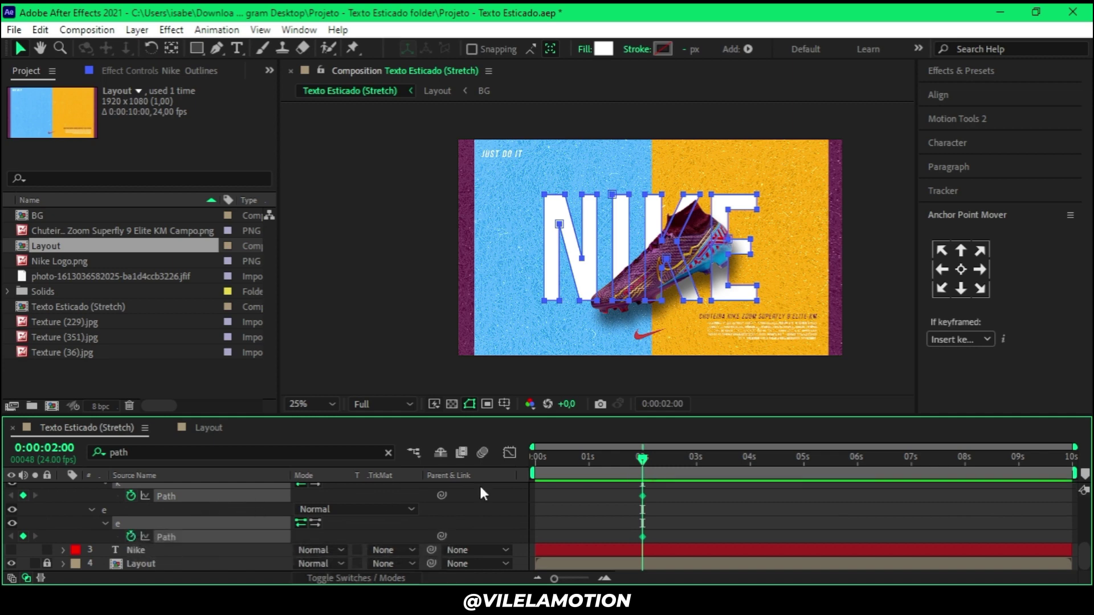
scroll(691, 513, up, 2)
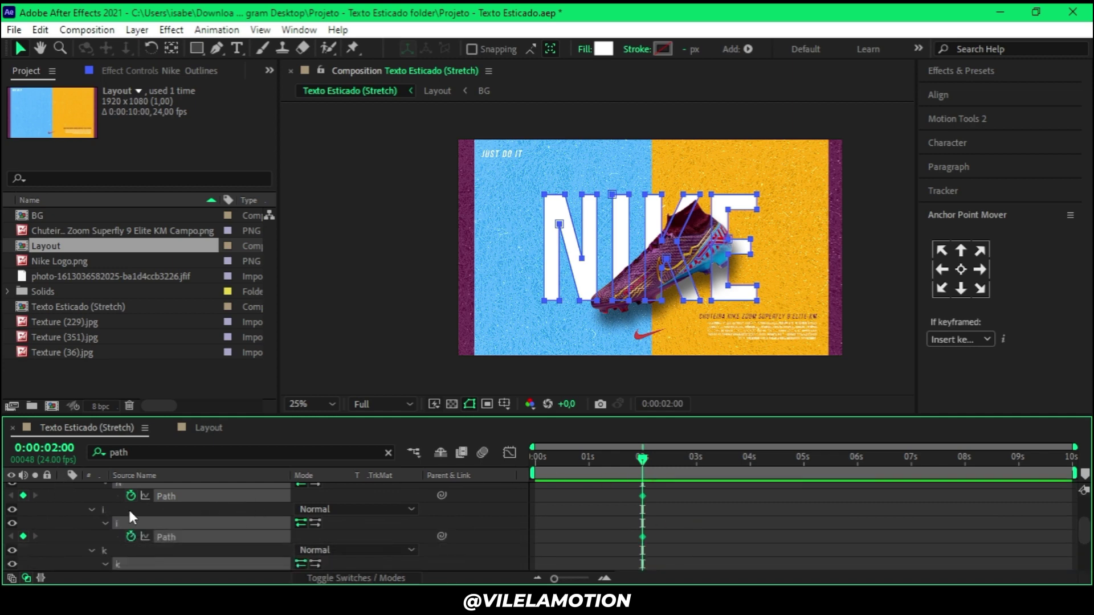
scroll(160, 518, up, 3)
Return the current time to 0:00:00:00 with Home and switch to the Pen tool.
click(156, 501)
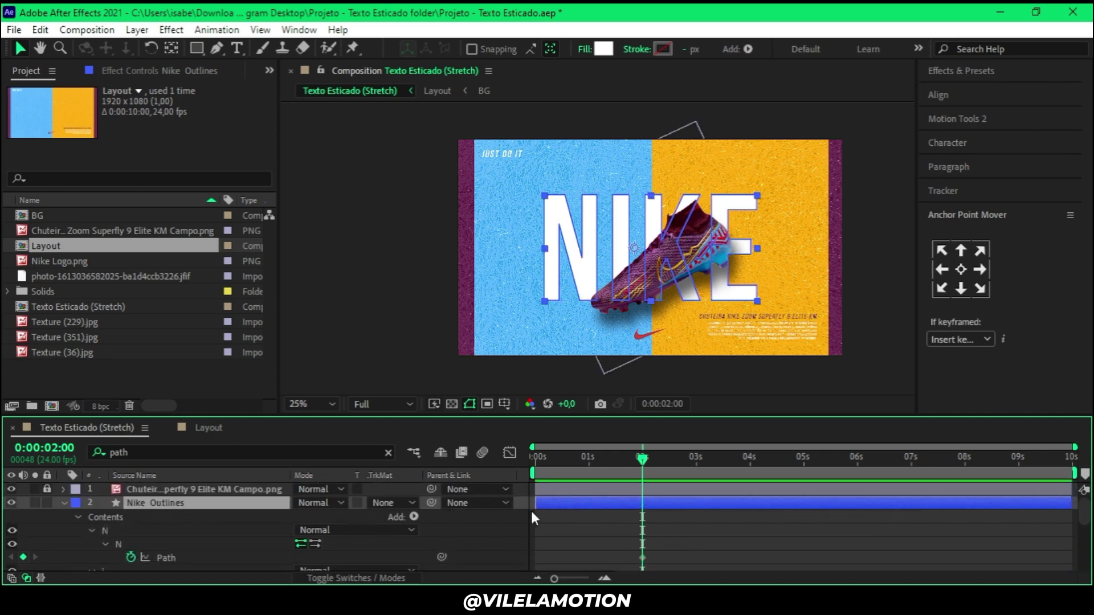
click(684, 527)
click(613, 459)
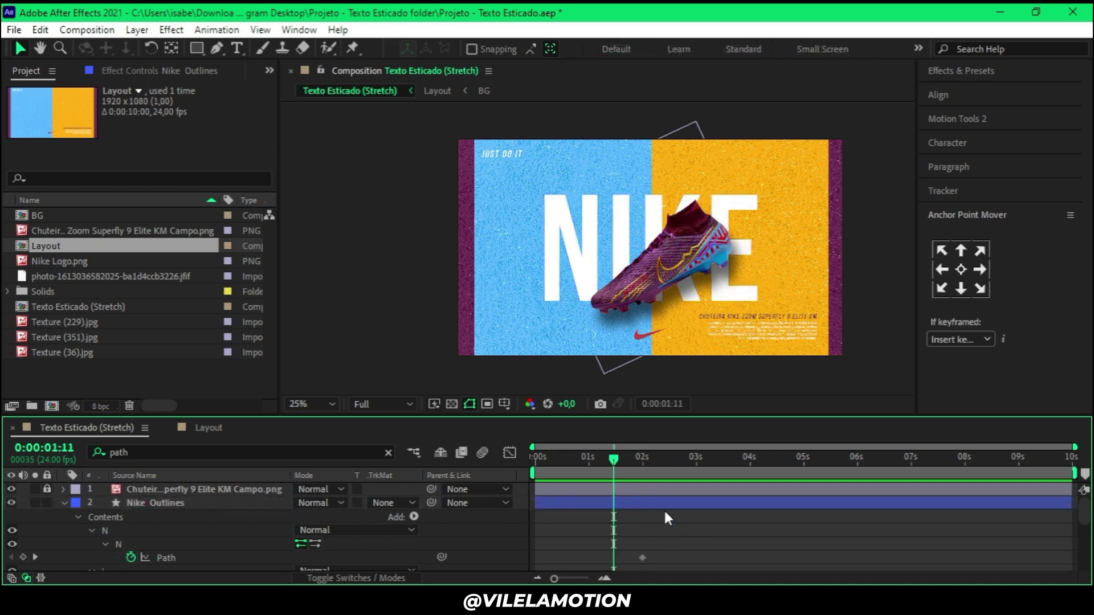
scroll(663, 508, down, 4)
scroll(656, 518, down, 3)
scroll(657, 527, up, 6)
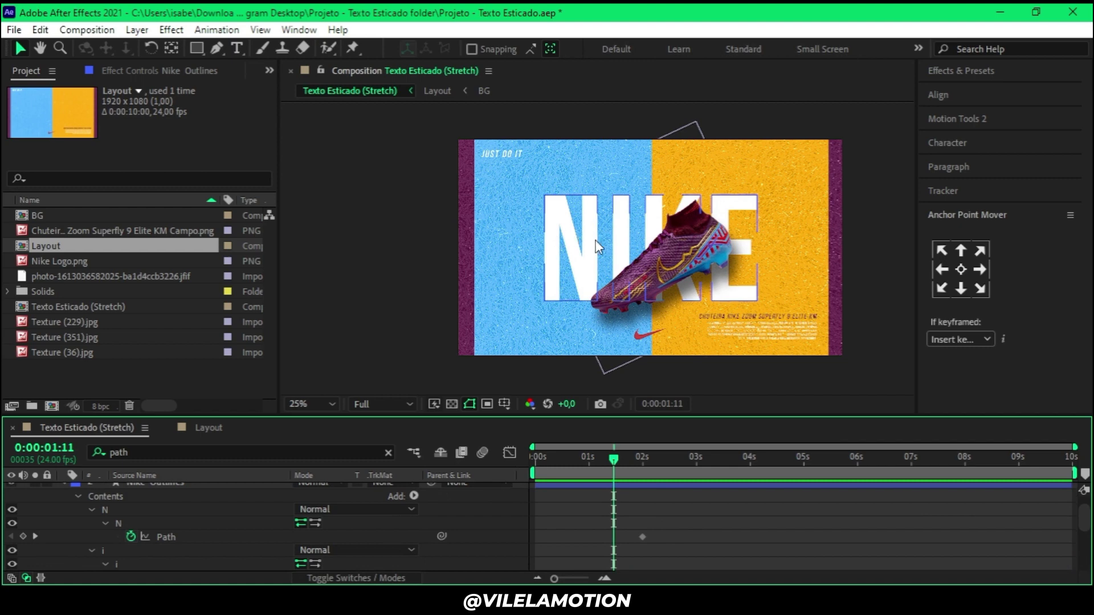
key(Home)
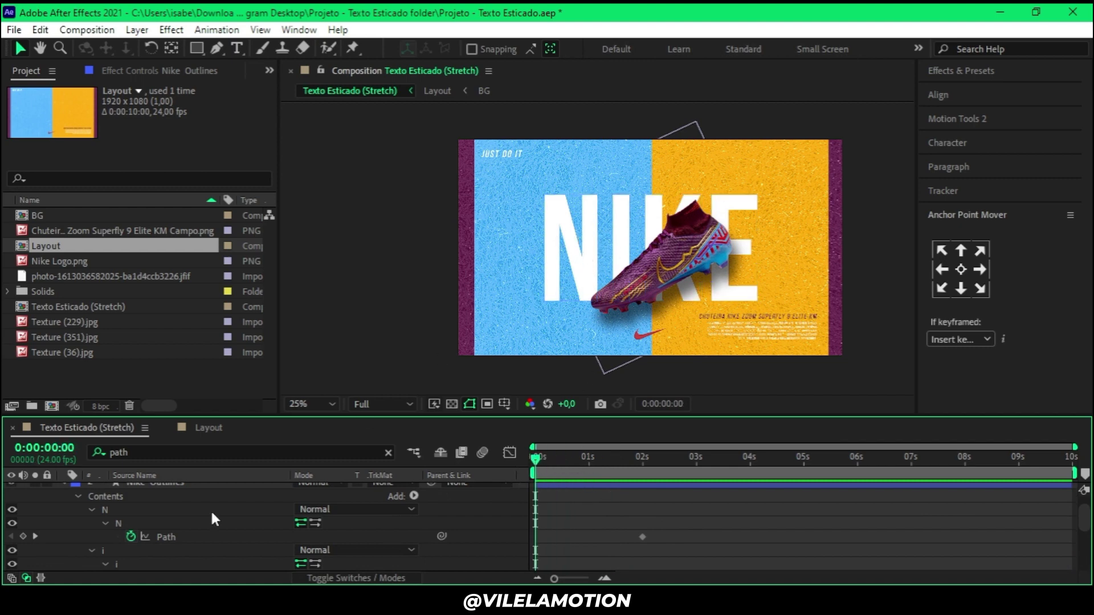
scroll(172, 520, up, 1)
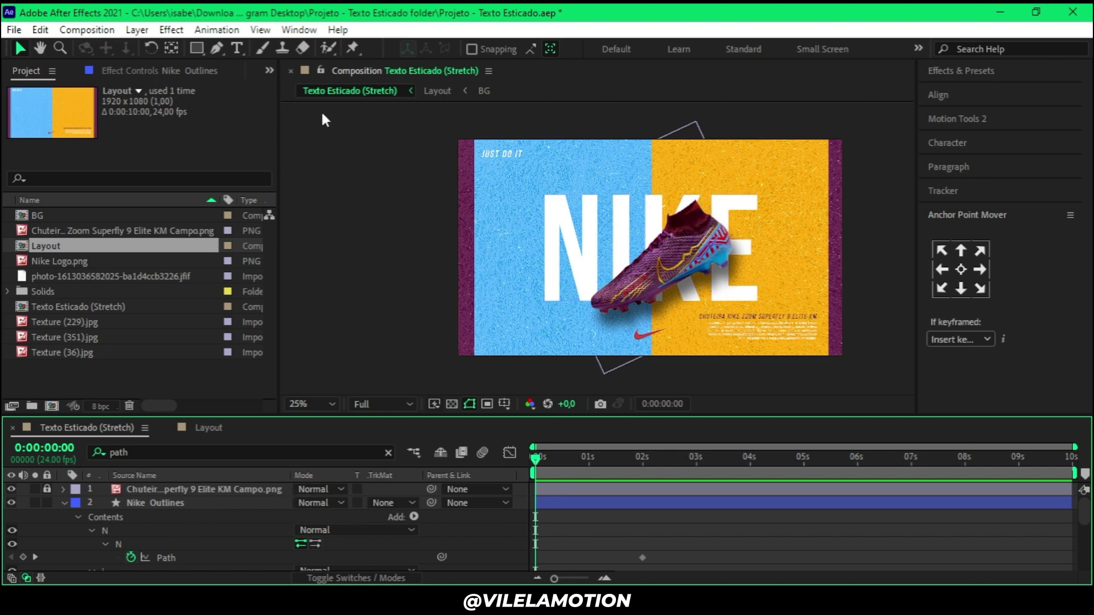
click(214, 50)
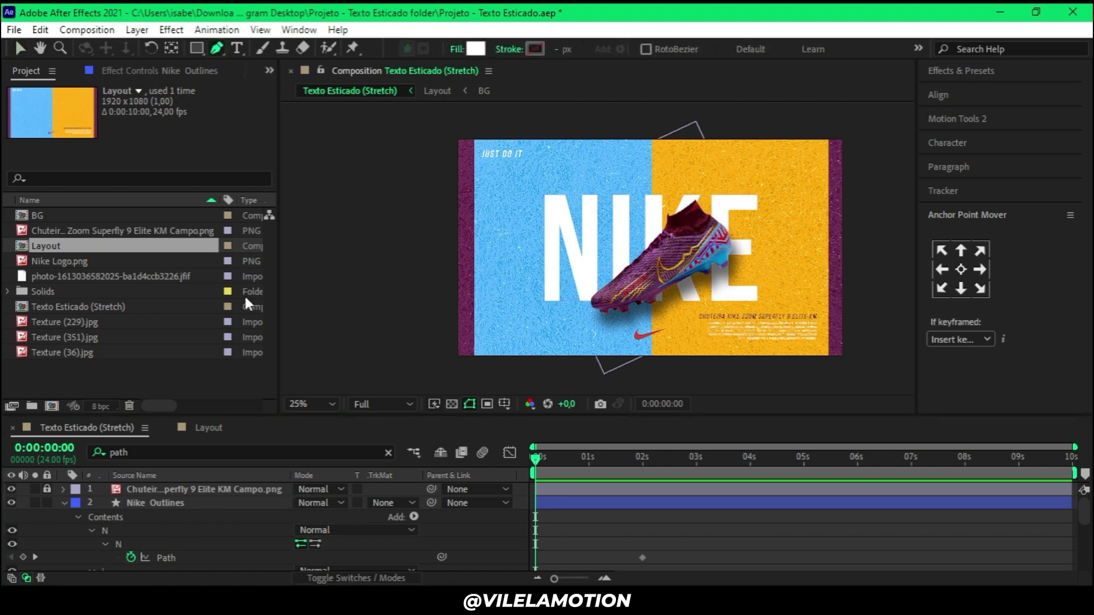
At 0 s, drag the N's left-side points out to the composition's left edge.
click(143, 505)
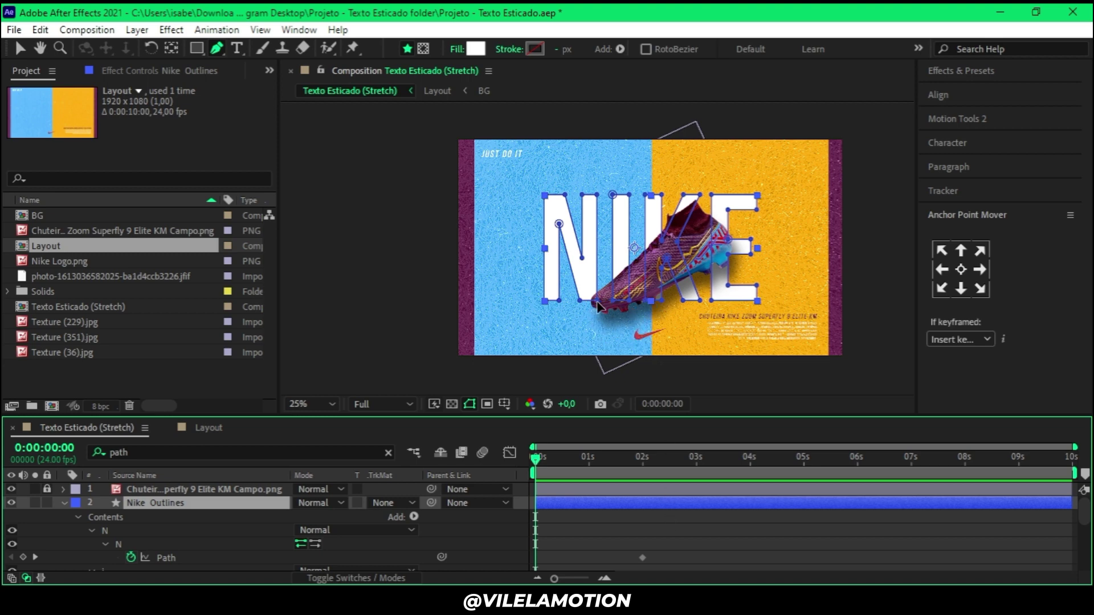
drag(535, 459, 531, 473)
click(545, 300)
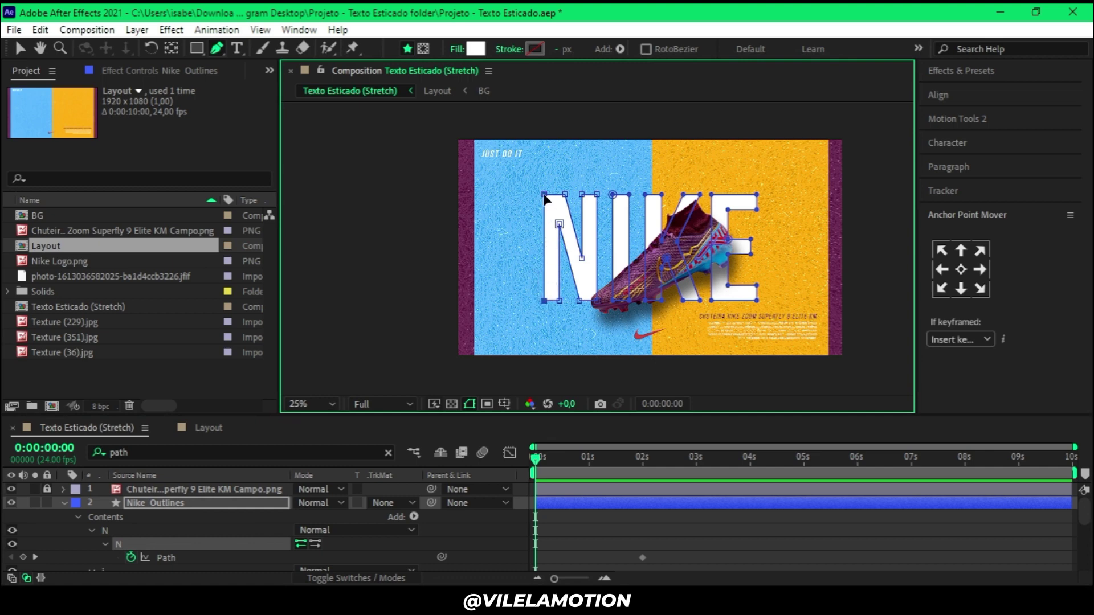
drag(544, 197, 474, 196)
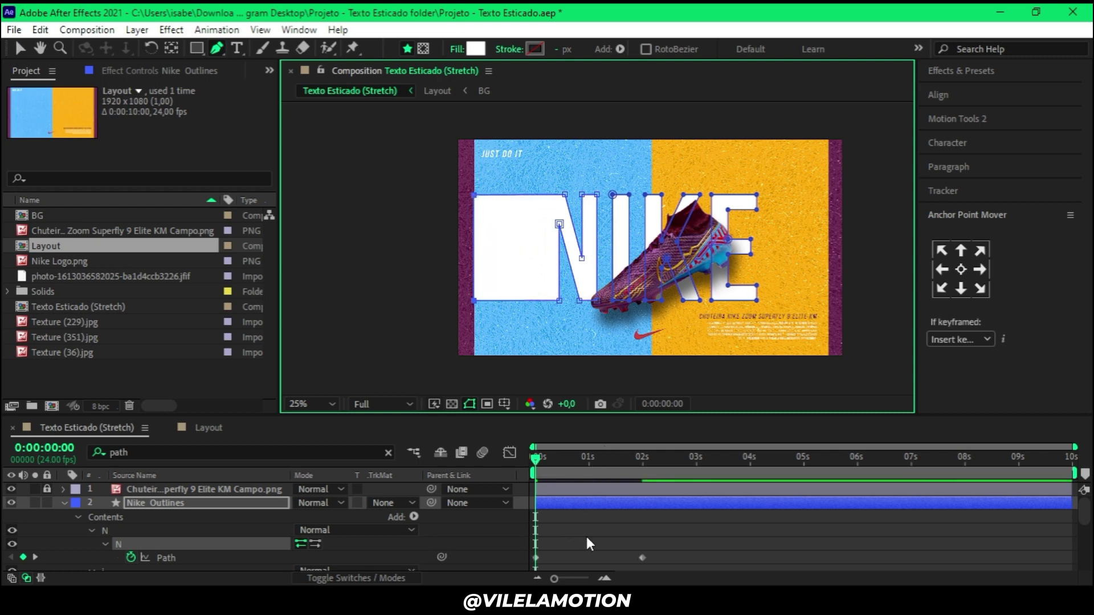
Preview the animation, undo the N's leftward stretch, and switch to the Selection tool.
key(space)
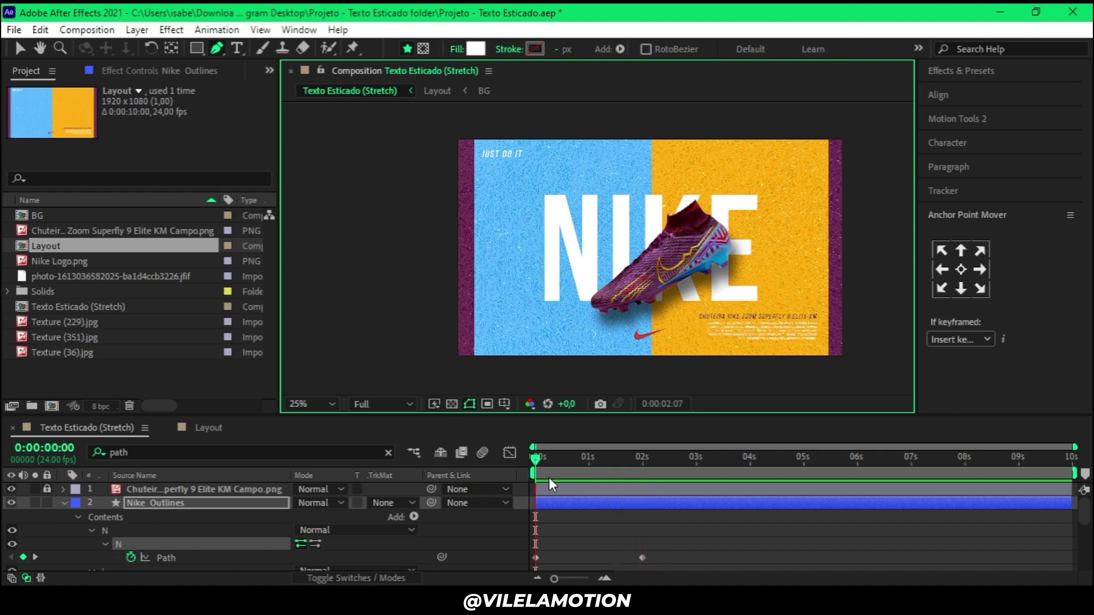
click(580, 465)
key(Home)
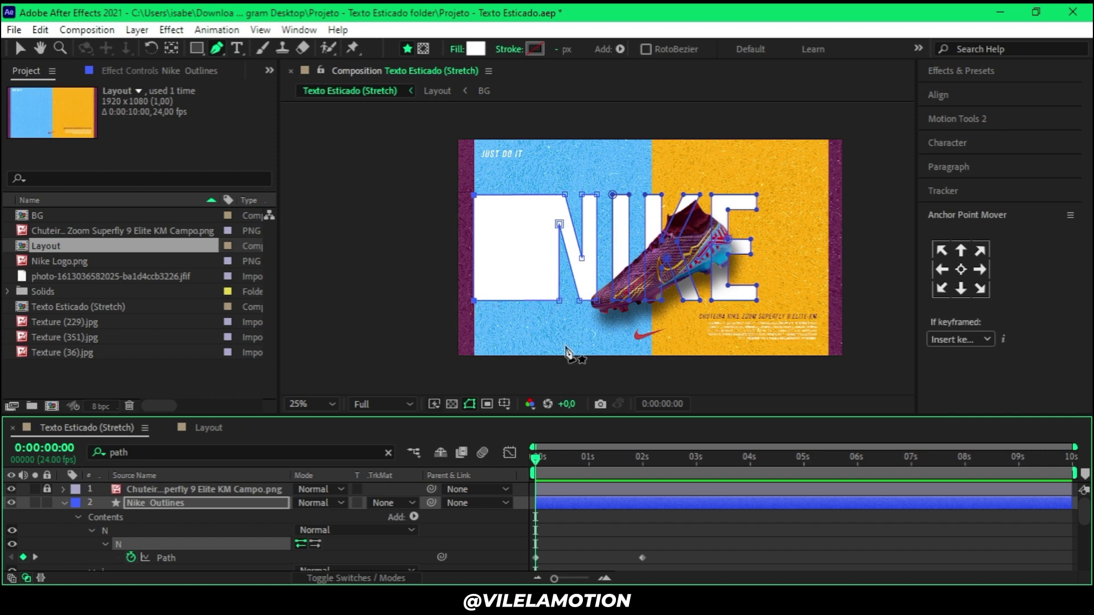
key(ctrl+z)
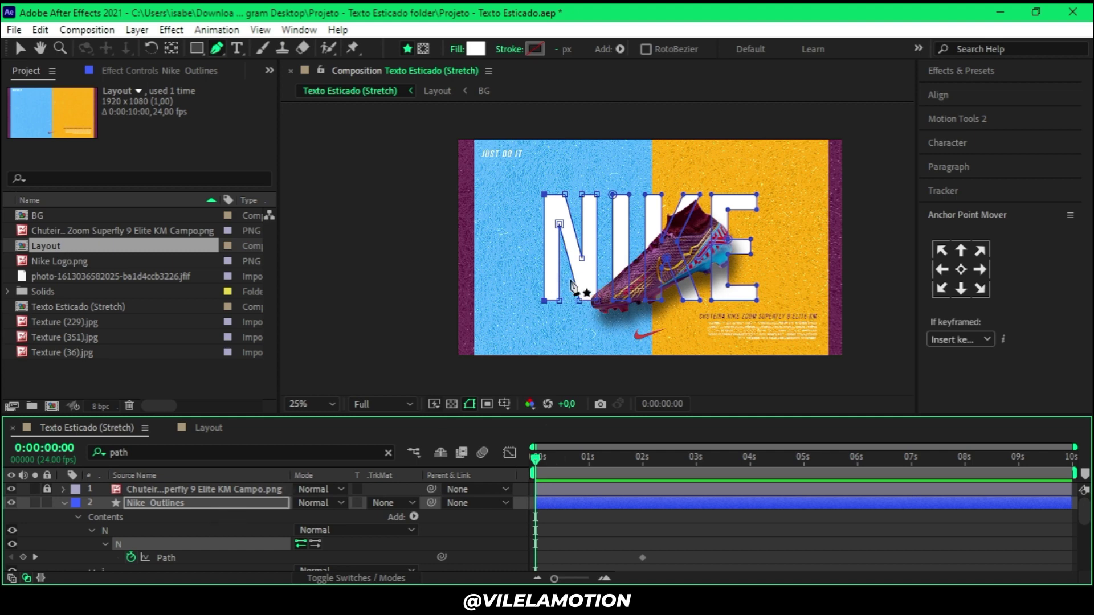
click(21, 50)
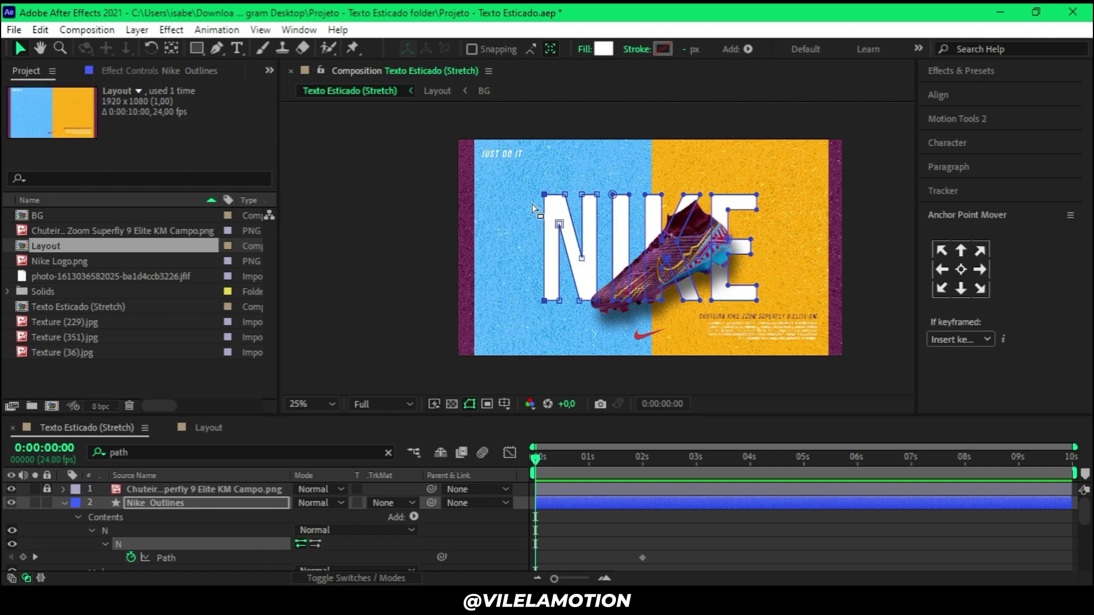
Box-select the N's four left points and stretch them far left beyond the frame.
drag(527, 174, 570, 332)
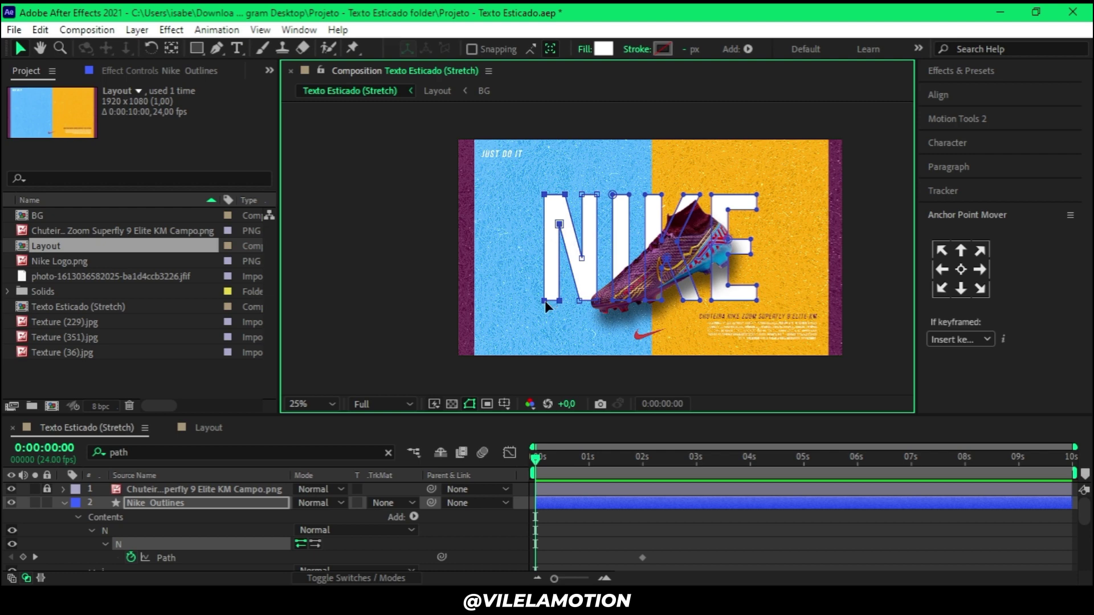
drag(544, 301, 362, 308)
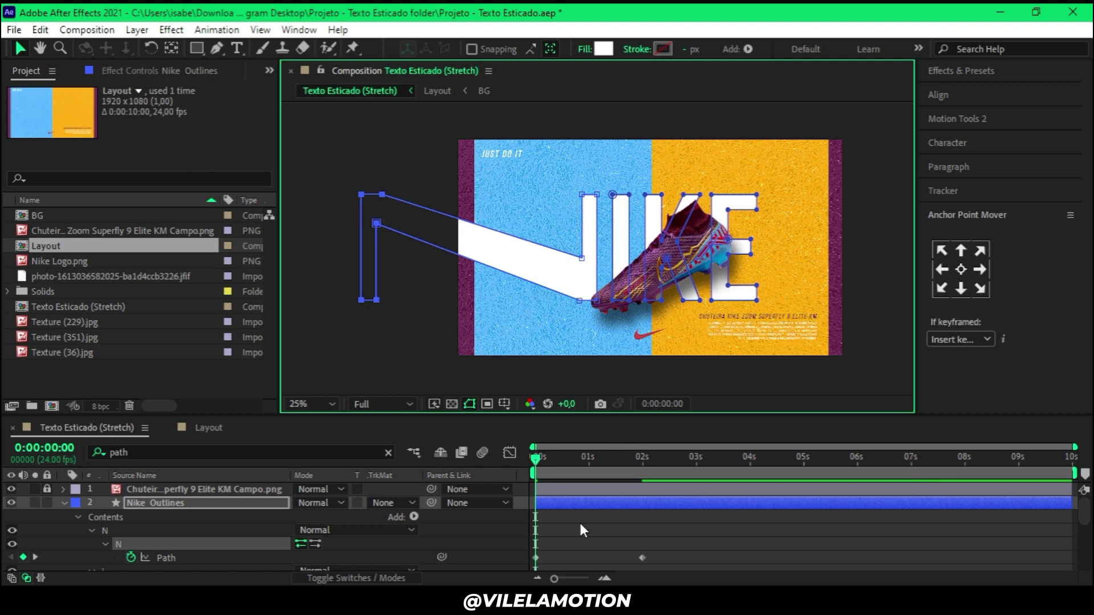
scroll(580, 523, down, 2)
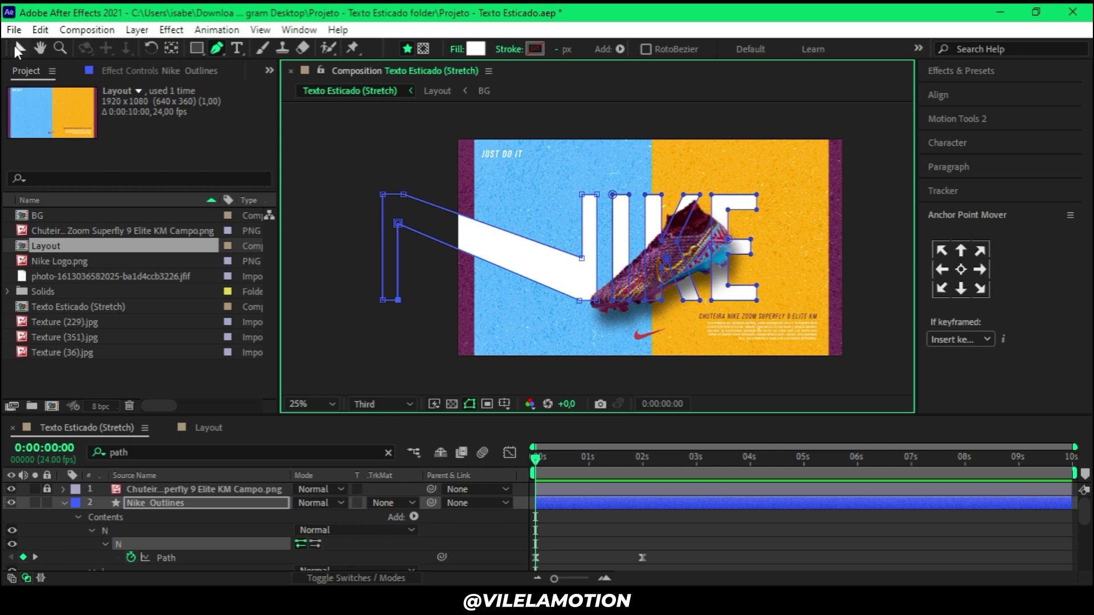
click(17, 50)
drag(360, 163, 434, 359)
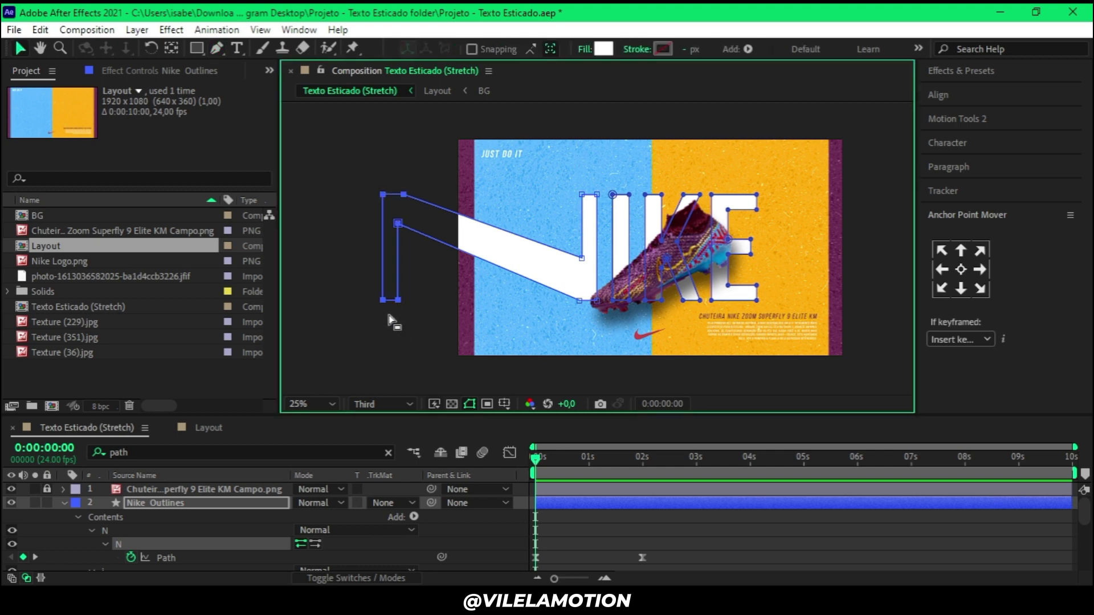
drag(398, 302, 300, 311)
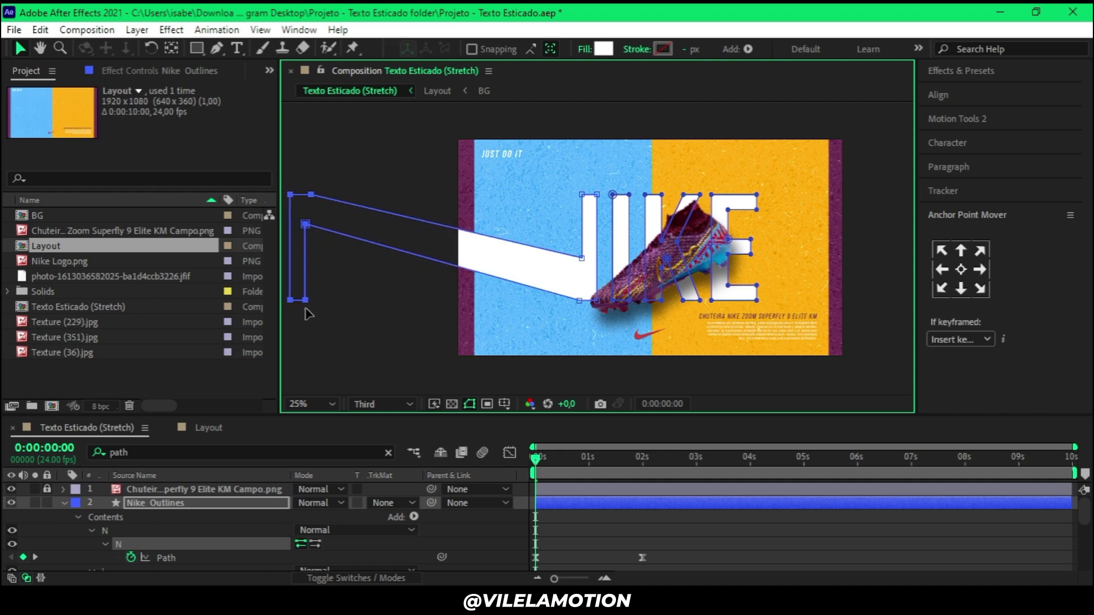
Move the stretched-N Path keyframe to 1 second and park the playhead on it.
click(544, 555)
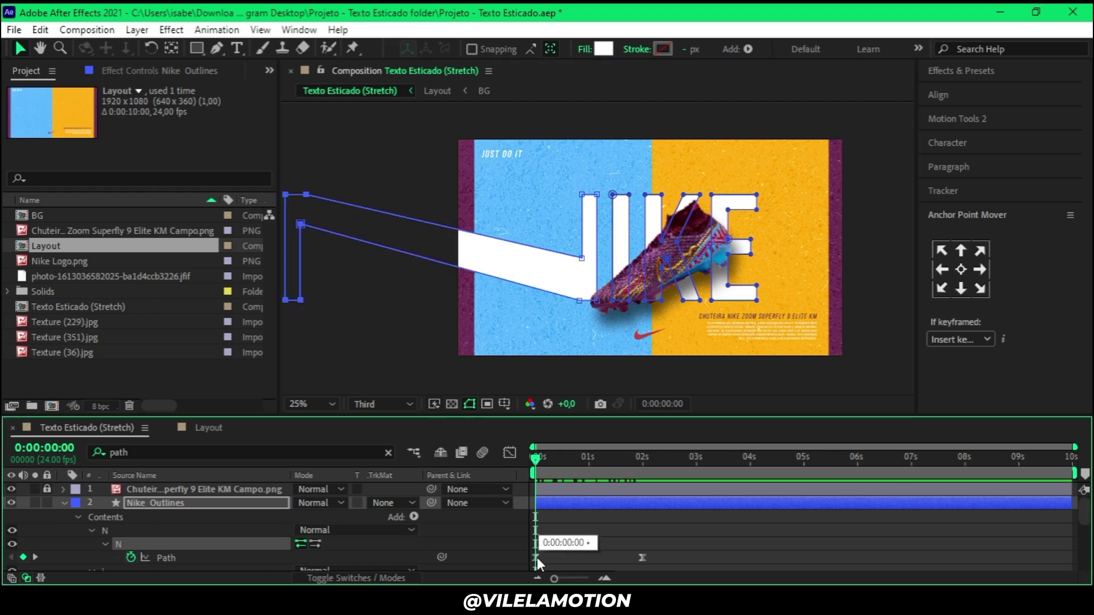
drag(537, 558, 591, 558)
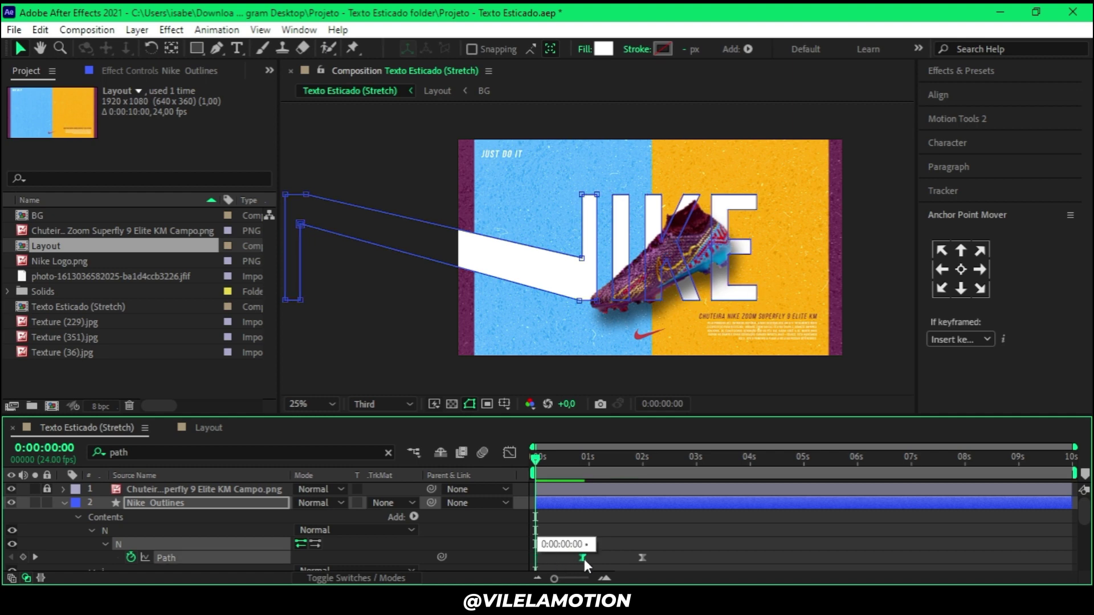
click(587, 464)
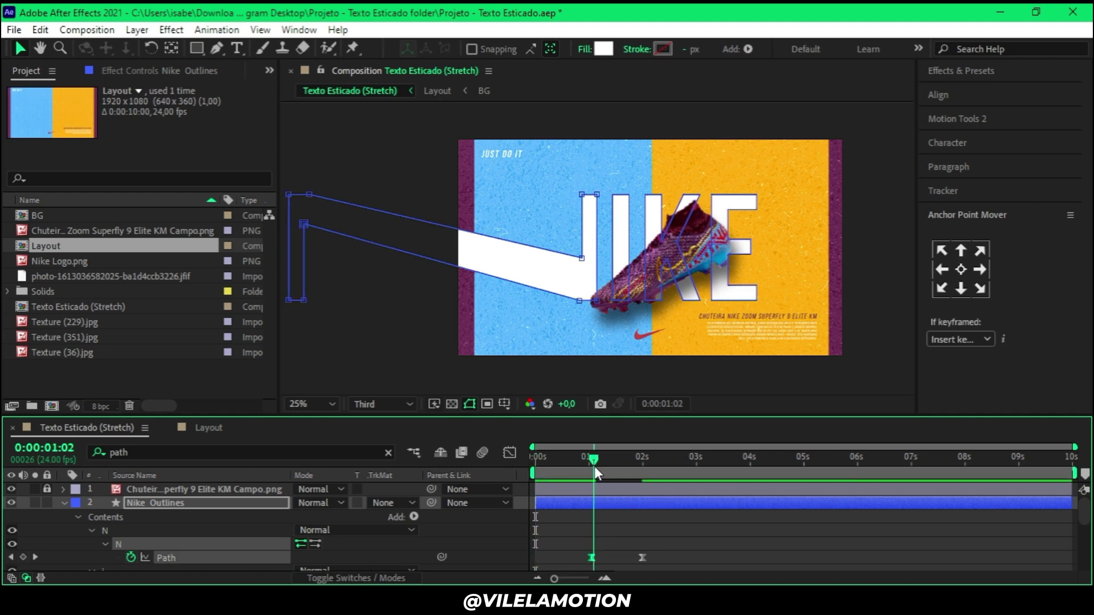
drag(589, 466, 588, 466)
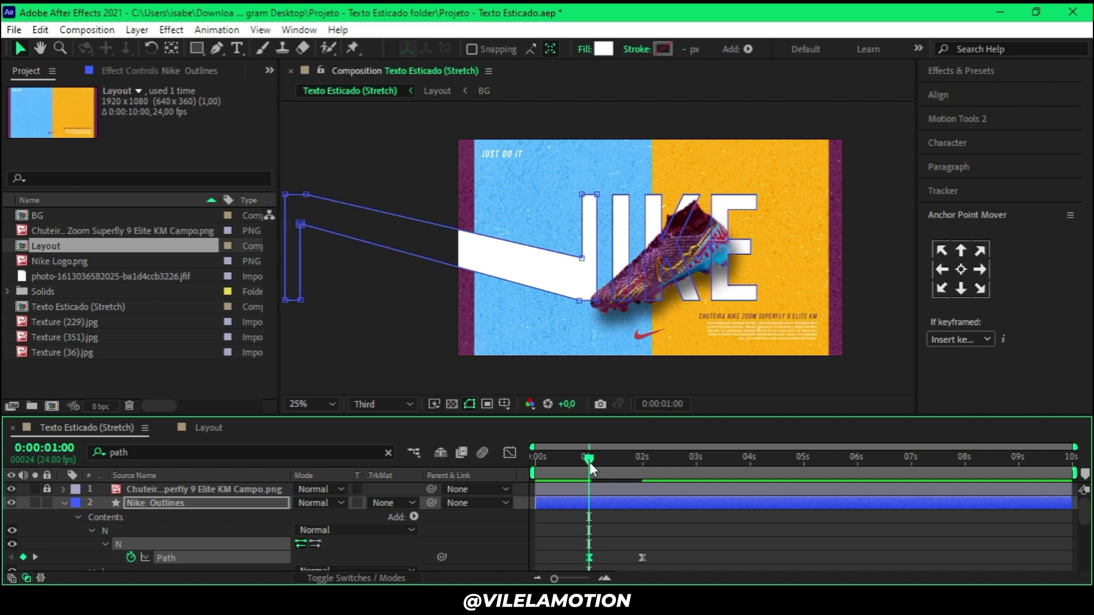
At 0:00:00:00, push the N fully off the left edge to add a Path keyframe.
key(space)
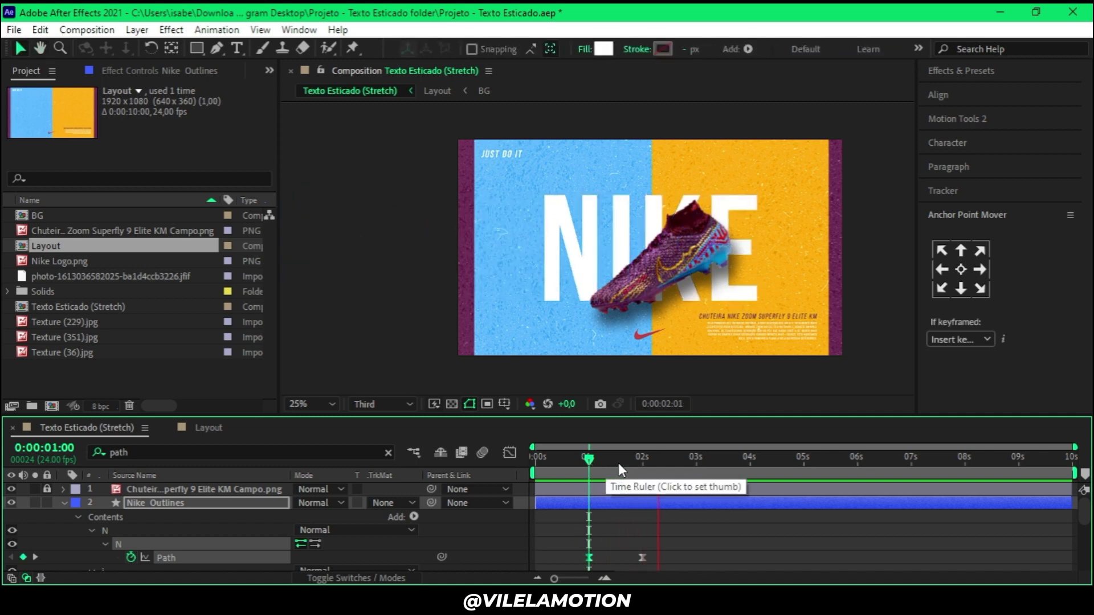
drag(588, 459, 505, 482)
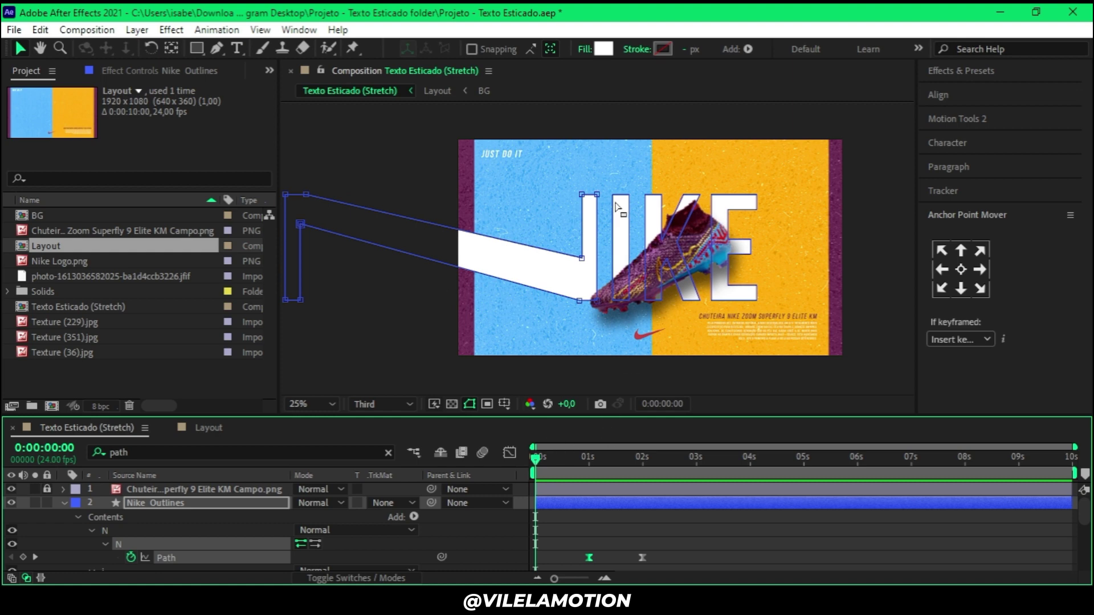
click(572, 182)
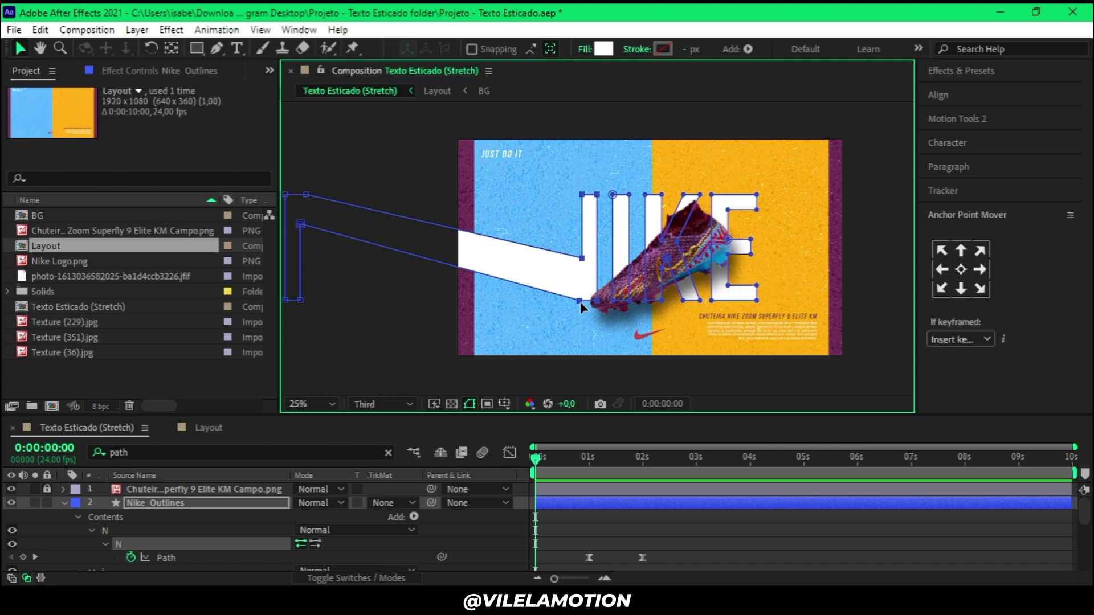
drag(580, 302, 382, 302)
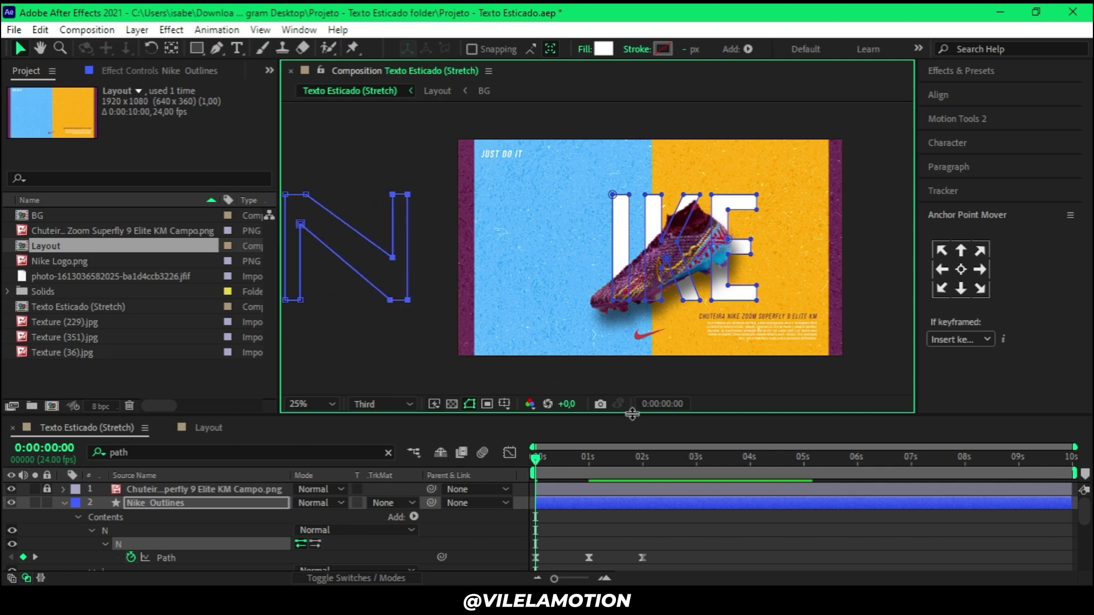
Preview the slide-in and apply Easy Ease (F9) to all three Path keyframes.
key(space)
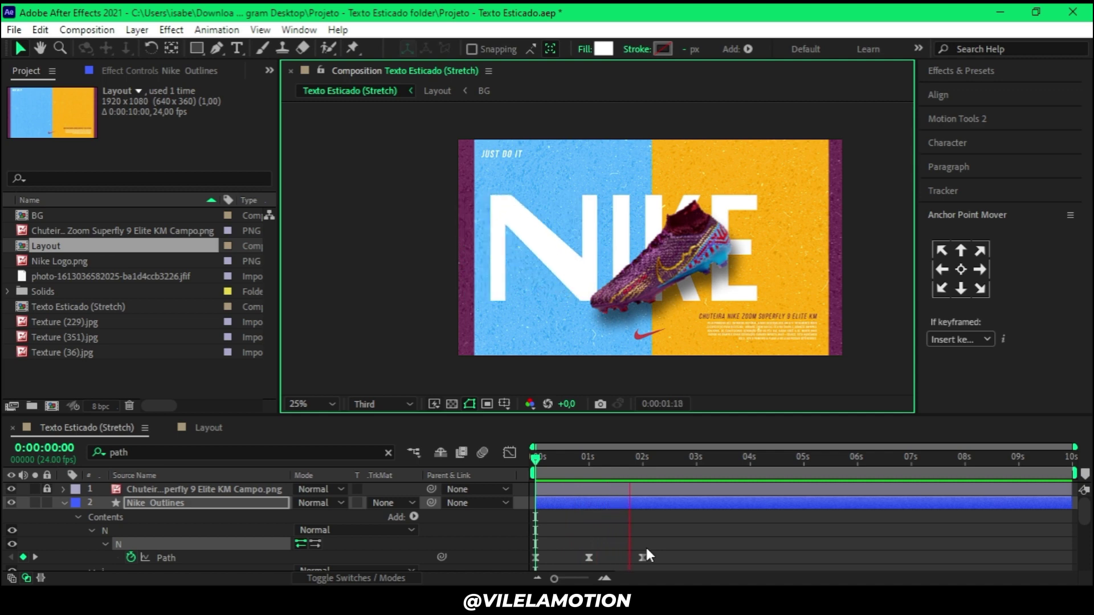
click(503, 475)
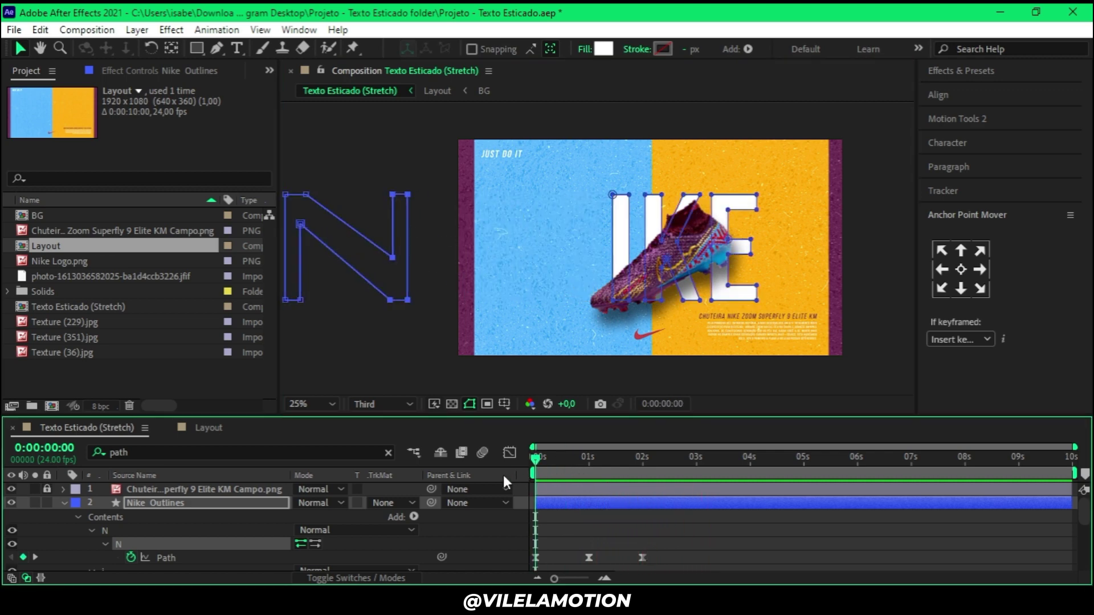
key(space)
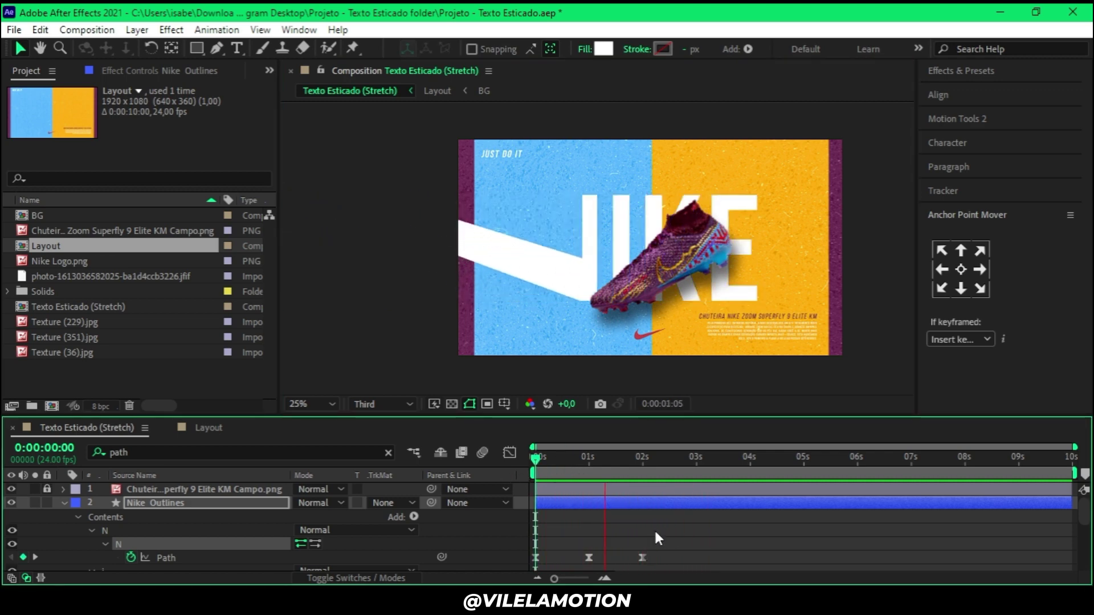
key(space)
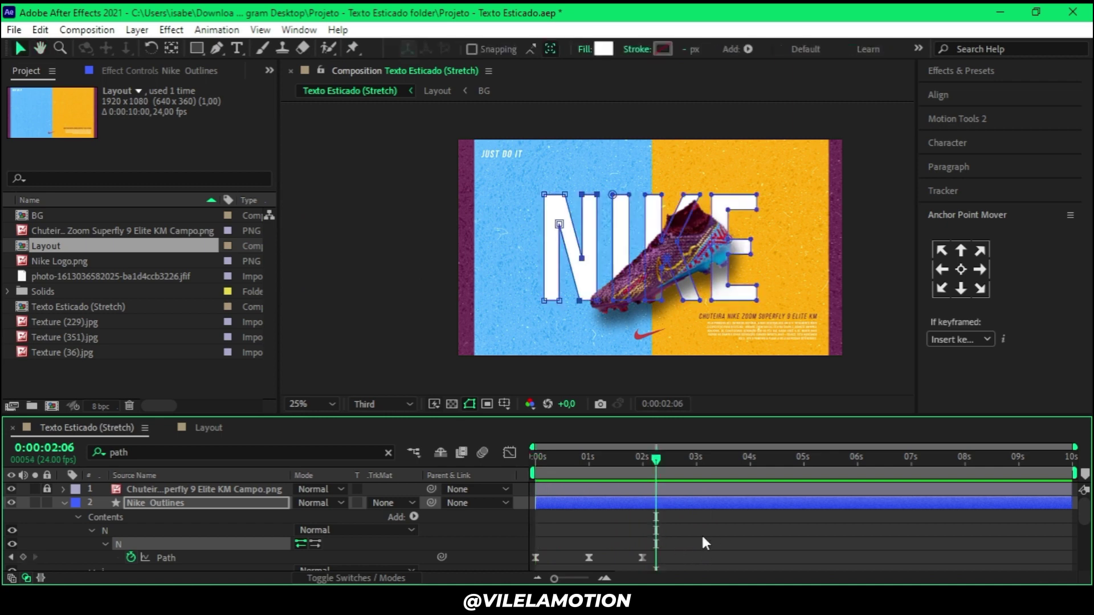
drag(689, 541, 517, 569)
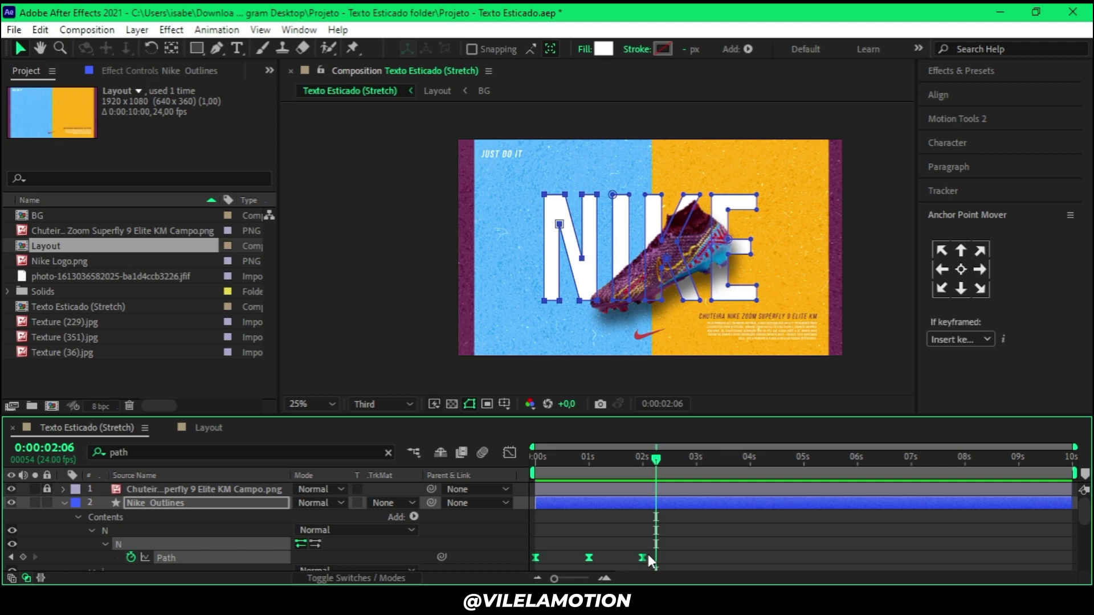
key(F9)
drag(561, 473, 515, 464)
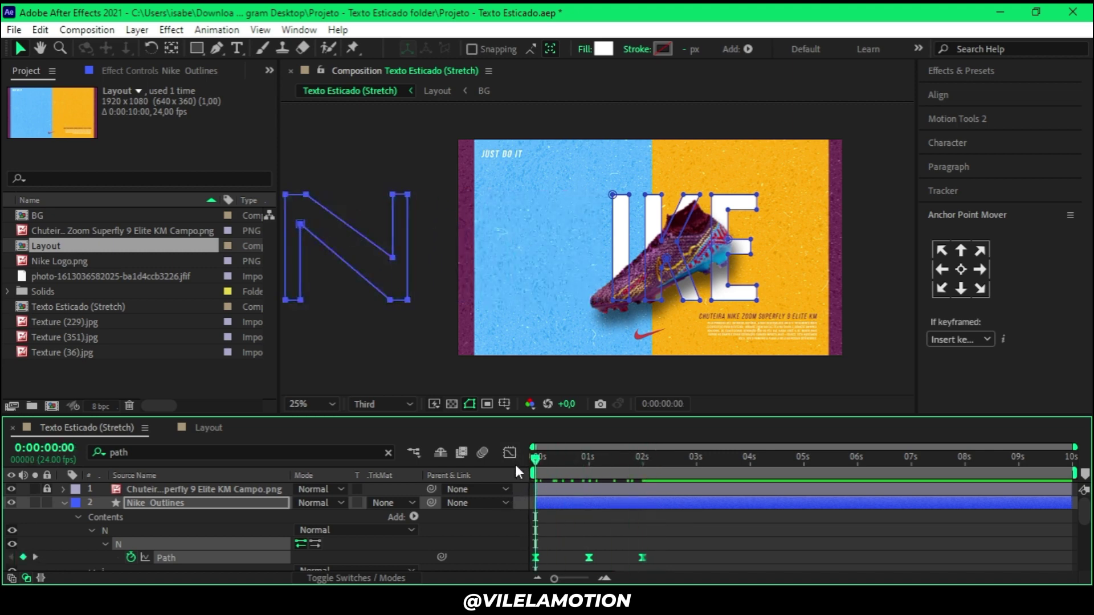
In the speed graph, lengthen the ease influence into the 1 s and 2 s keyframes, then preview.
click(515, 454)
mouse_move(691, 518)
mouse_down()
mouse_move(497, 560)
mouse_move(578, 541)
mouse_up()
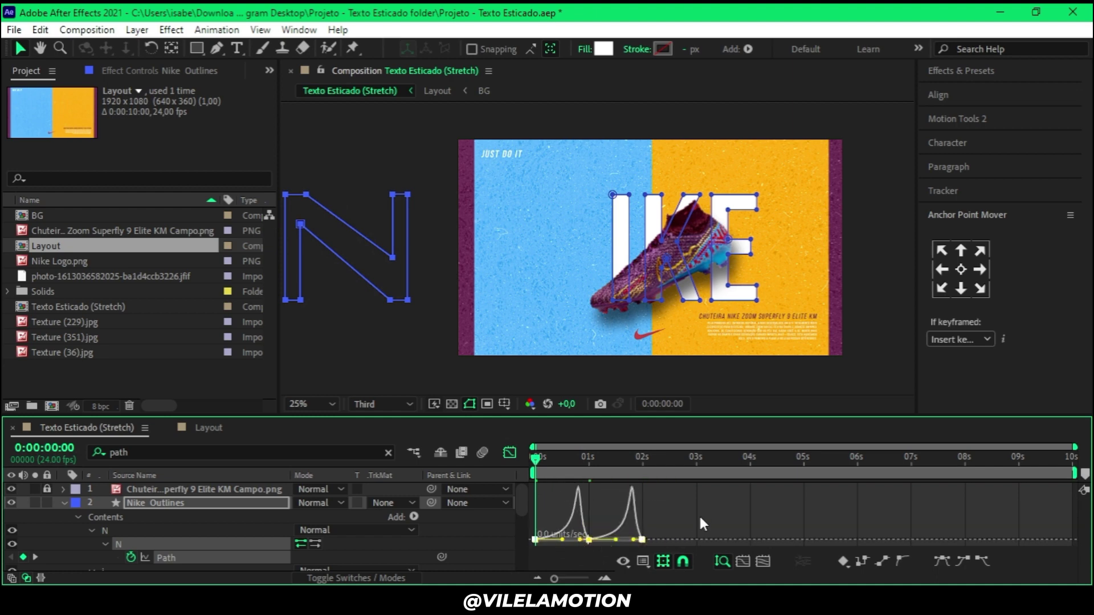
drag(632, 540, 594, 545)
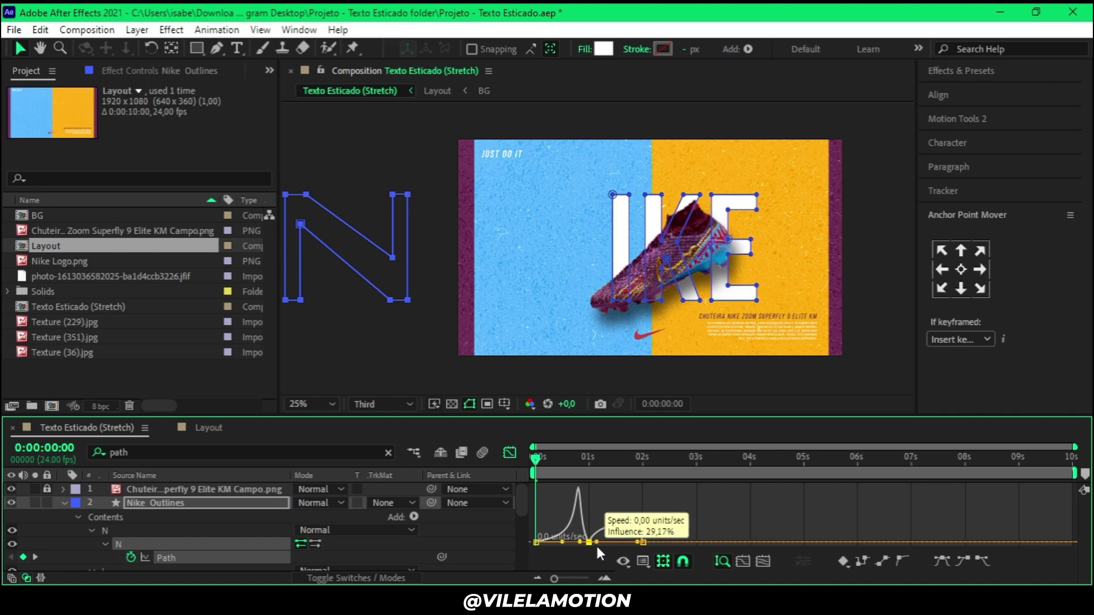
drag(594, 545, 595, 543)
click(510, 452)
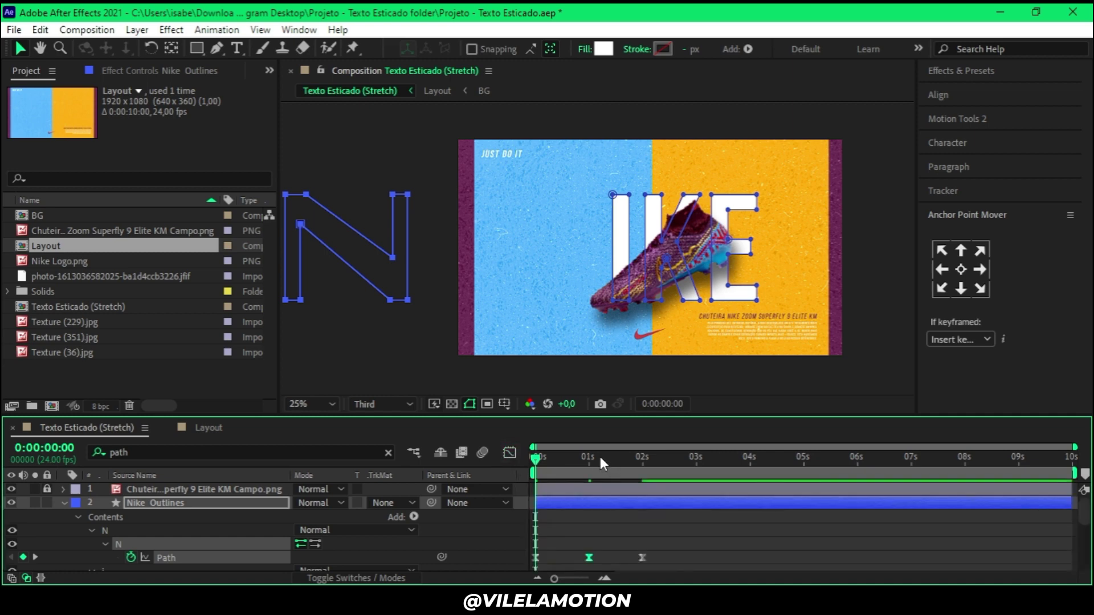
click(580, 457)
key(space)
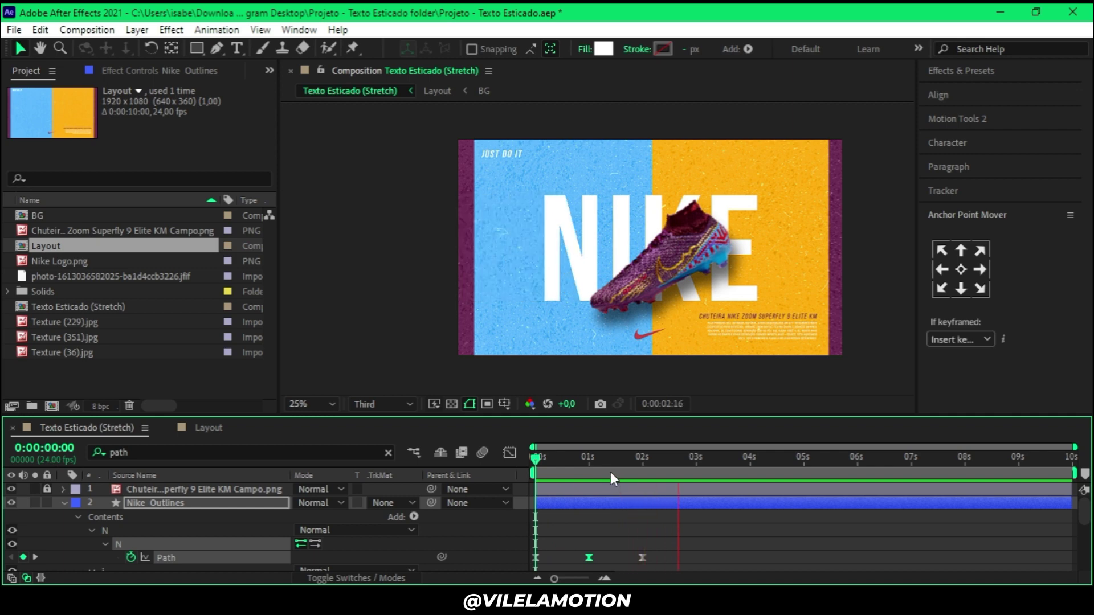
key(space)
Reselect the 1 s and 2 s keyframes in the speed graph and preview the re-eased animation.
click(510, 452)
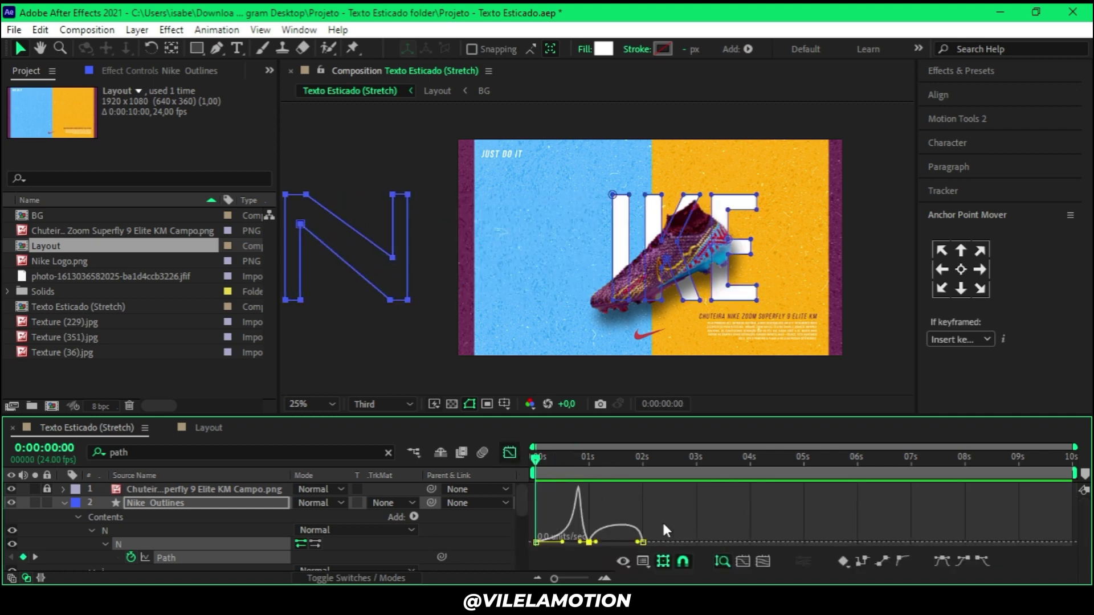
mouse_move(662, 520)
mouse_down()
mouse_move(576, 547)
mouse_move(533, 541)
mouse_move(618, 539)
mouse_up()
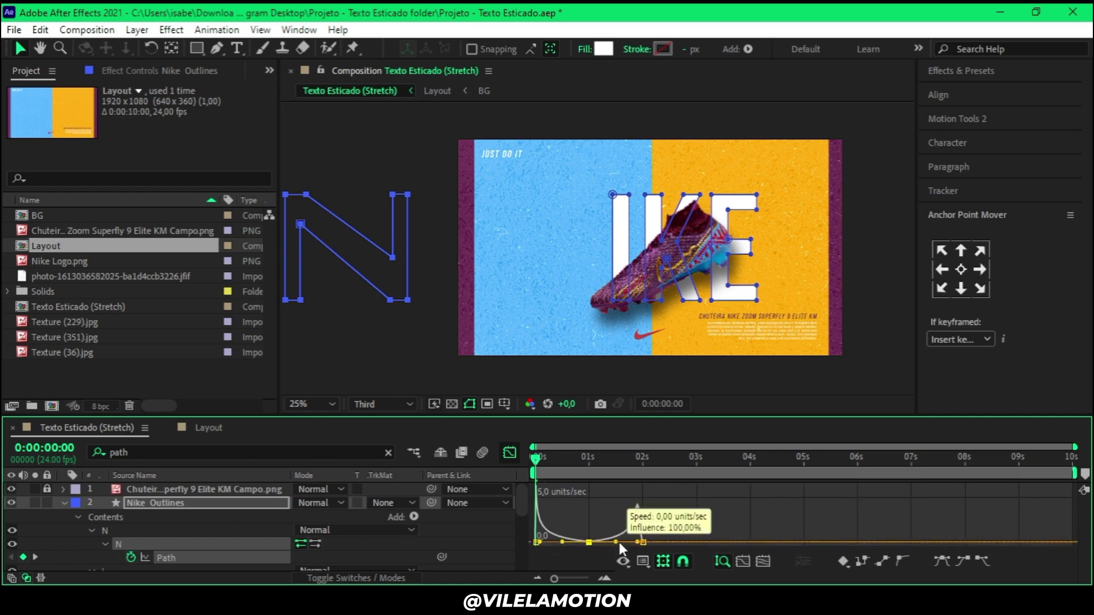
click(510, 453)
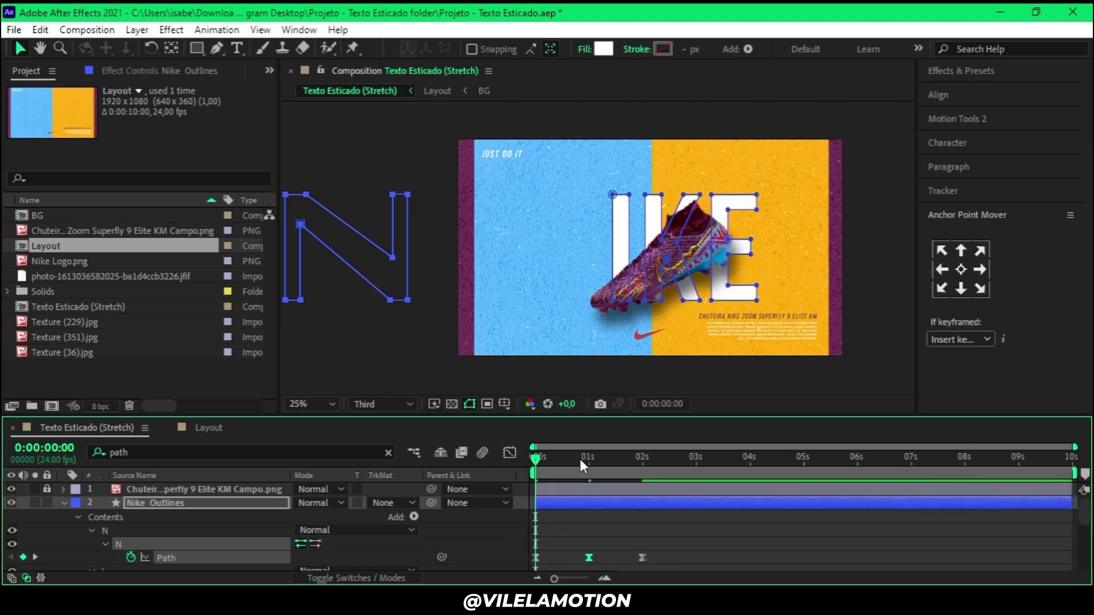
key(space)
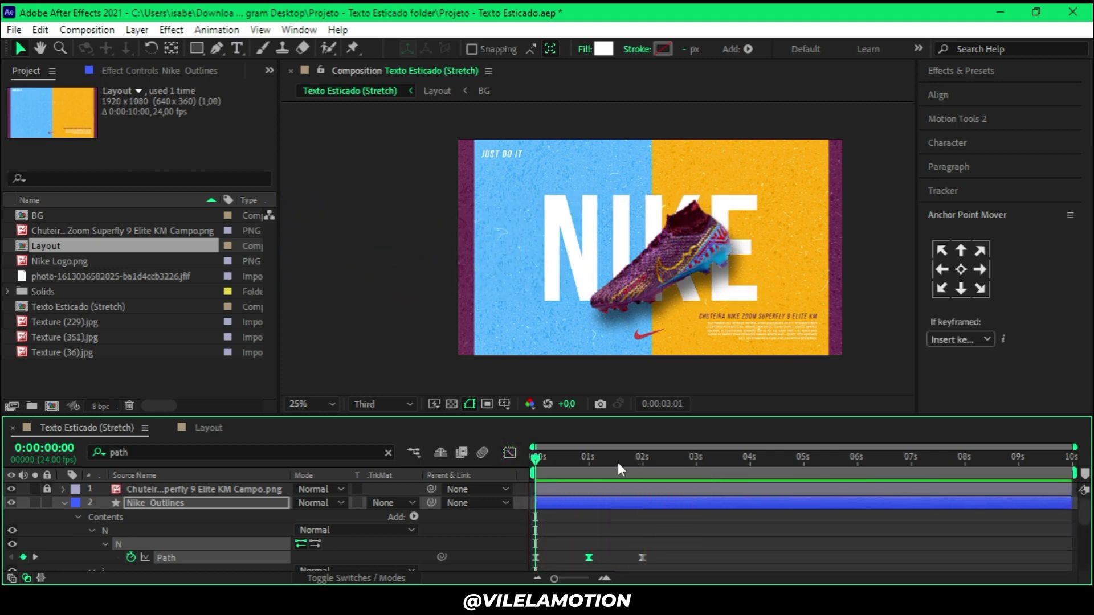
key(space)
key(space)
drag(652, 471, 636, 483)
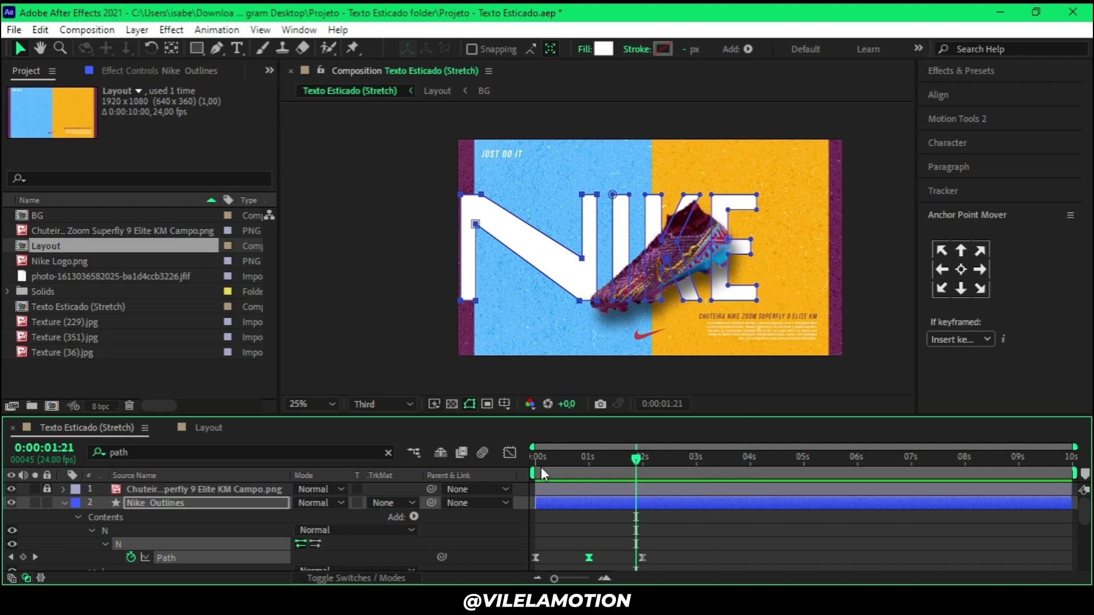
drag(541, 466, 513, 475)
key(space)
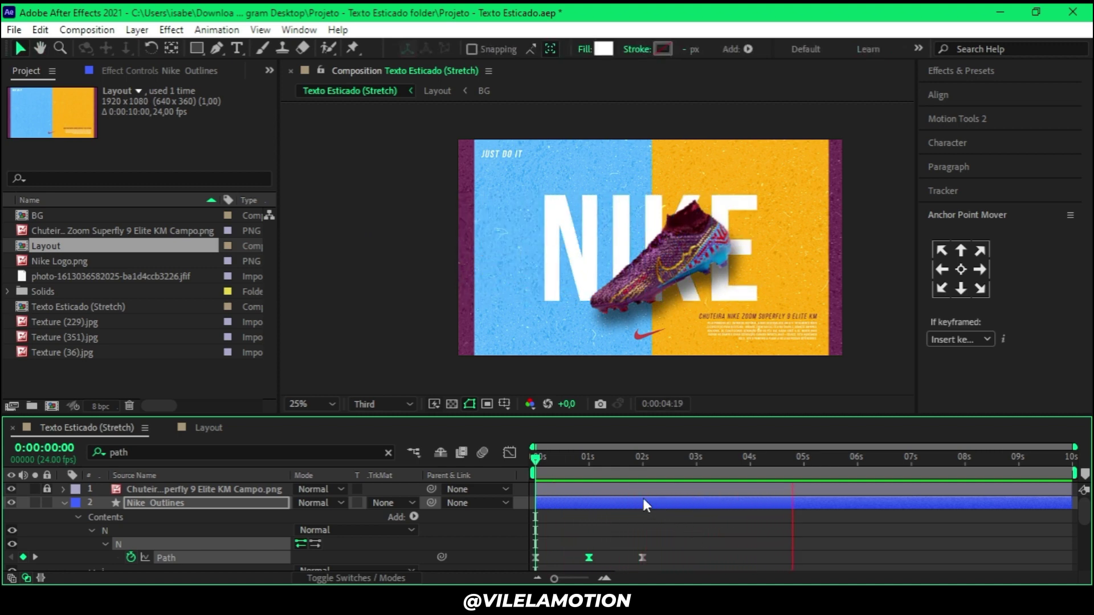
drag(601, 460, 523, 479)
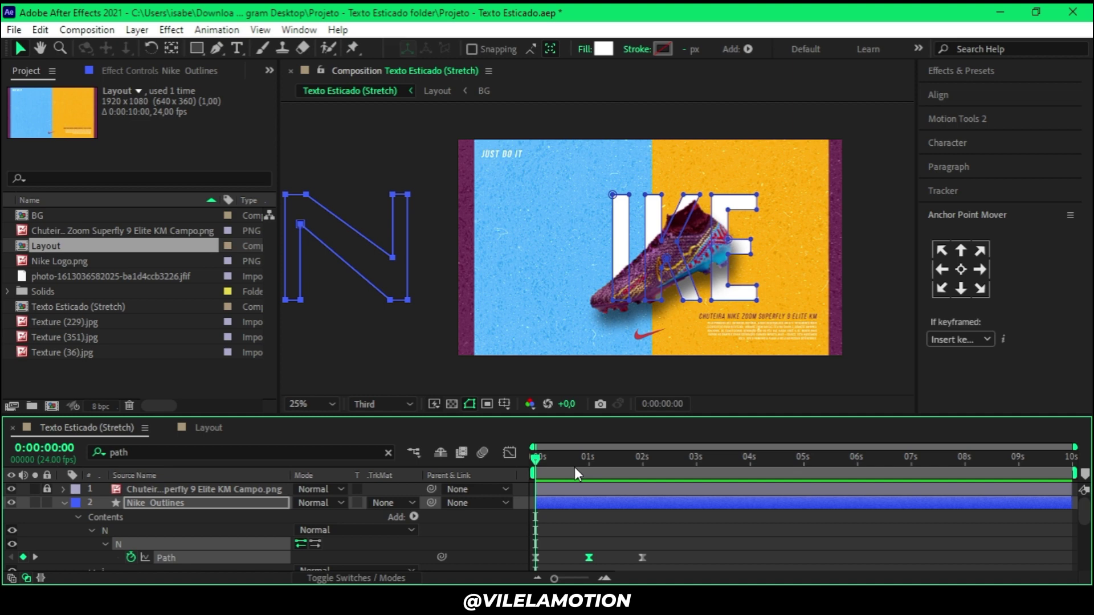
mouse_move(580, 468)
mouse_down()
mouse_move(602, 467)
mouse_move(521, 474)
mouse_move(584, 479)
mouse_up()
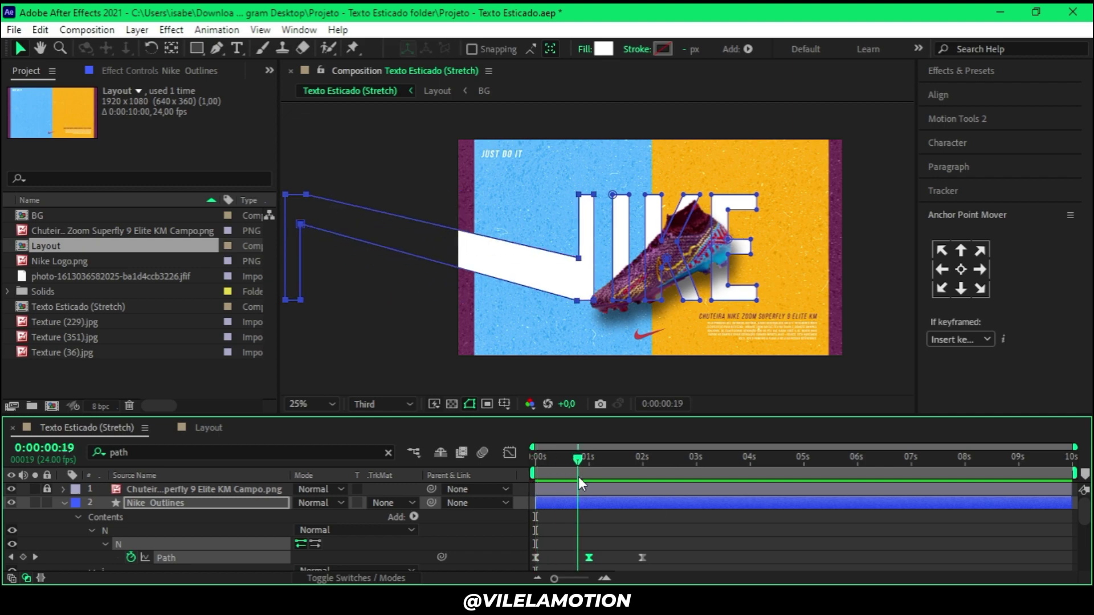